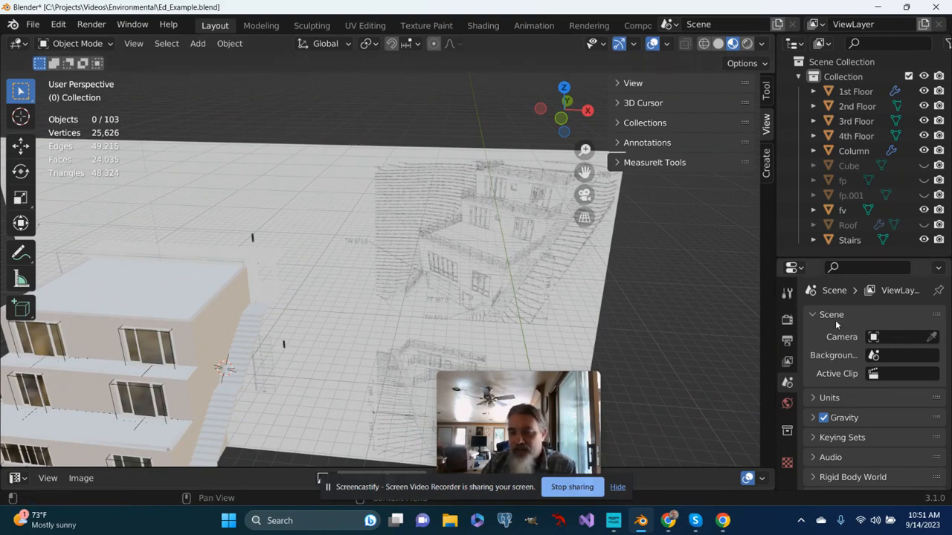
Step: Hide the fv reference plane and frame the building on the 3rd Floor object
{"action": "left_click", "coordinate": [923, 211]}
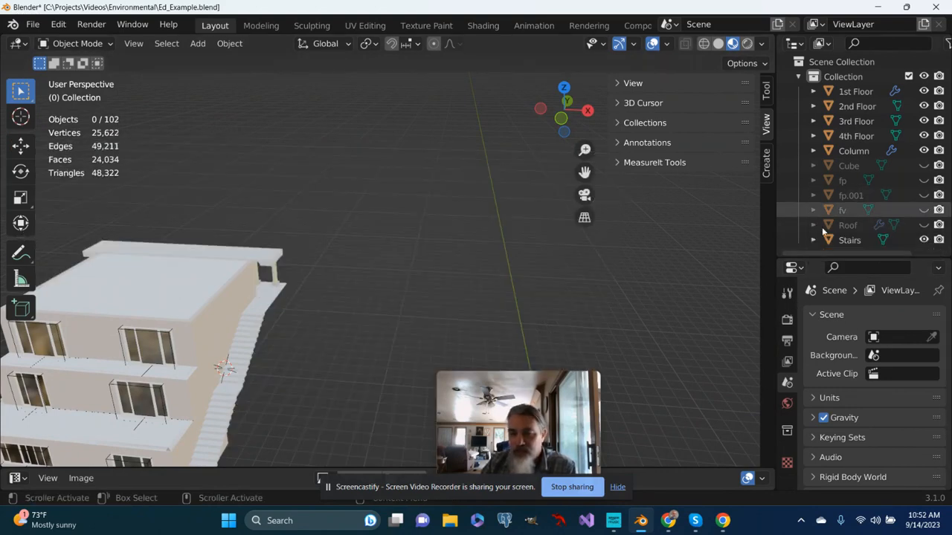
{"action": "middle_click_drag", "start_coordinate": [446, 268], "coordinate": [395, 276]}
{"action": "left_click", "coordinate": [242, 372]}
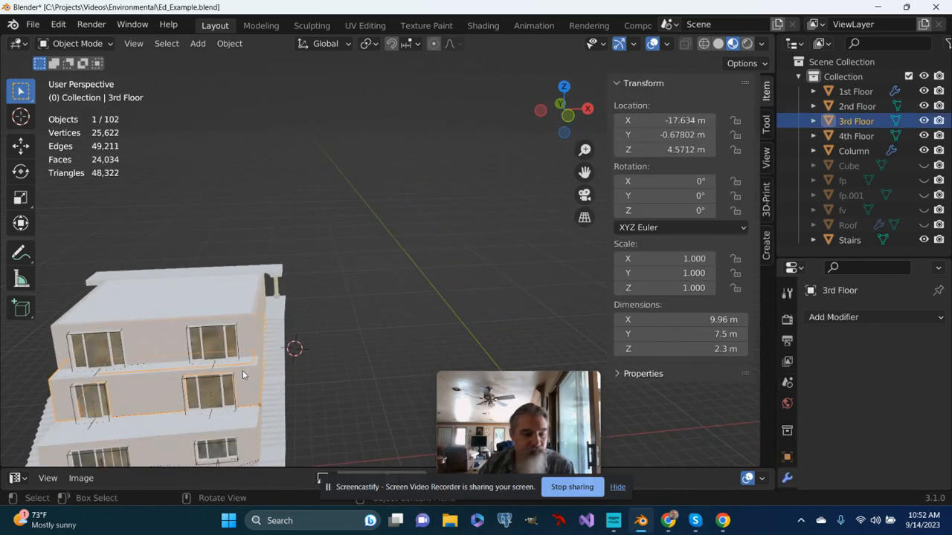
{"action": "key", "text": "KP_Decimal"}
{"action": "middle_click_drag", "start_coordinate": [390, 315], "coordinate": [335, 283]}
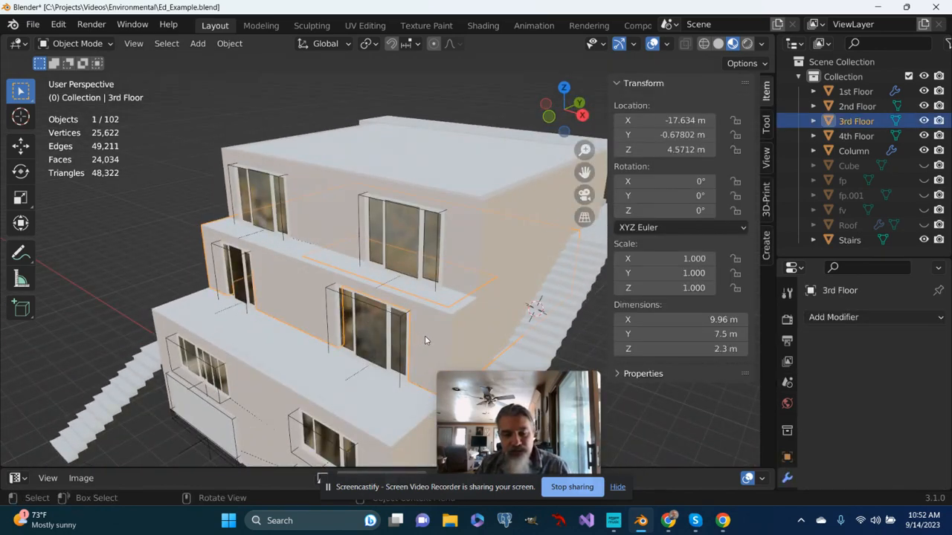
Step: In the 4th Floor mesh, select the inset roof vertex at the front corner beside the stairs and snap the 3D cursor to it
{"action": "left_click", "coordinate": [479, 209]}
{"action": "scroll", "coordinate": [482, 210], "scroll_direction": "down", "scroll_amount": 3}
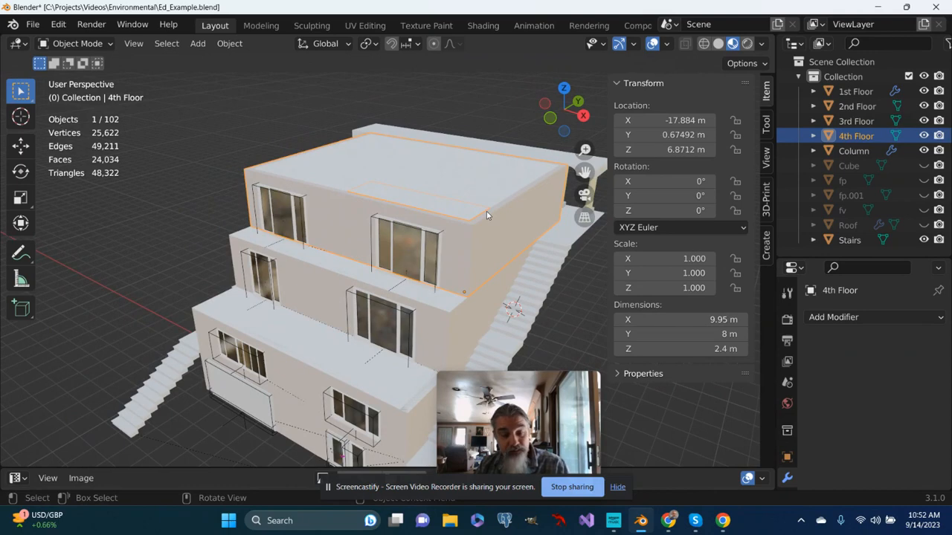
{"action": "key", "text": "Tab"}
{"action": "scroll", "coordinate": [484, 264], "scroll_direction": "up", "scroll_amount": 1}
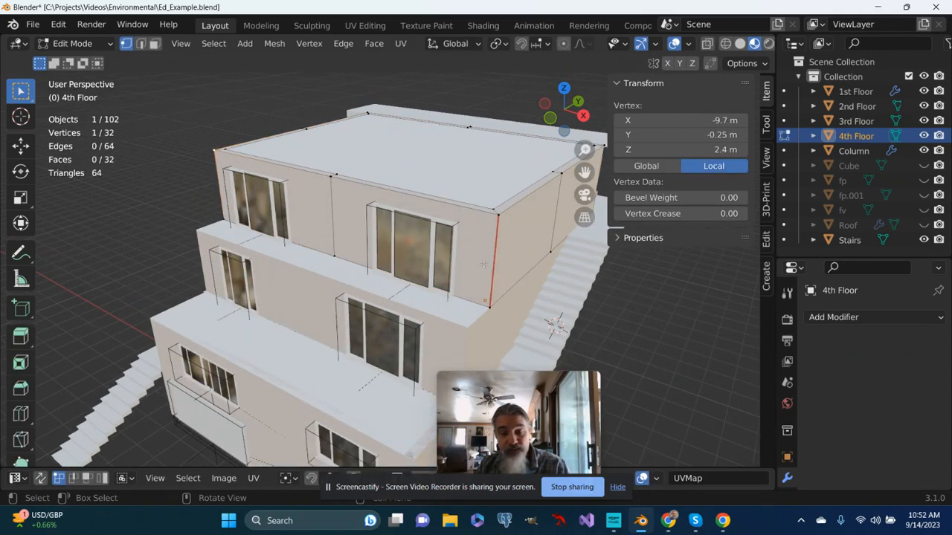
{"action": "scroll", "coordinate": [483, 264], "scroll_direction": "up", "scroll_amount": 2}
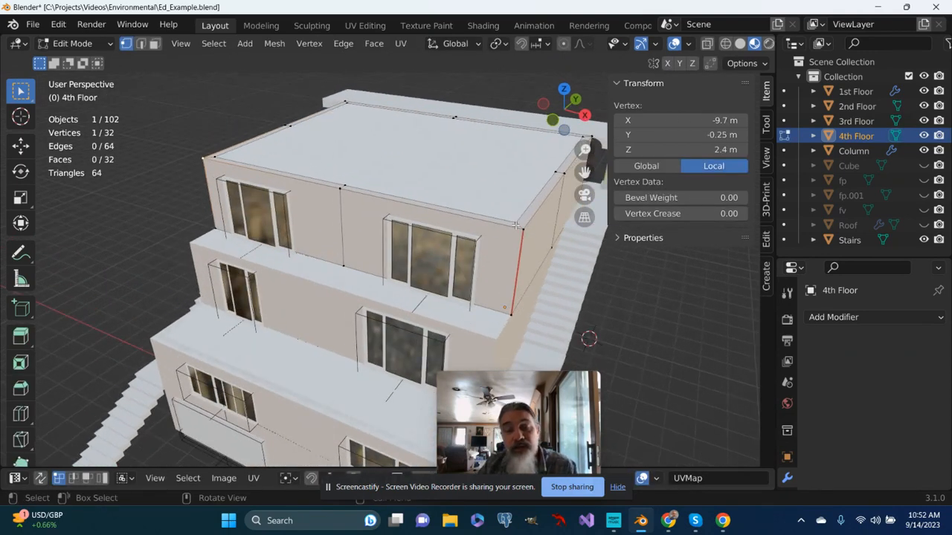
{"action": "left_click", "coordinate": [516, 223]}
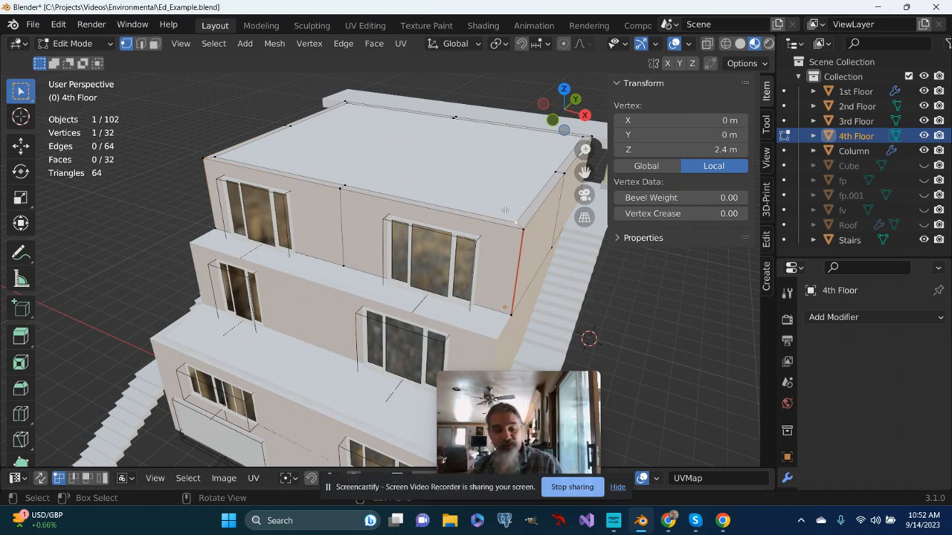
{"action": "key", "text": "shift+s"}
{"action": "left_click", "coordinate": [496, 293]}
{"action": "middle_click_drag", "start_coordinate": [496, 291], "coordinate": [515, 245]}
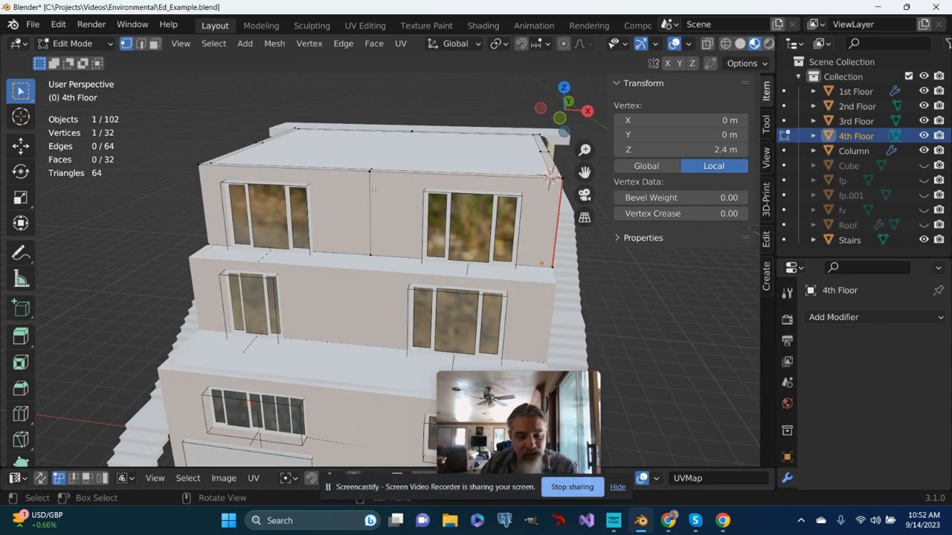
{"action": "key", "text": "Tab"}
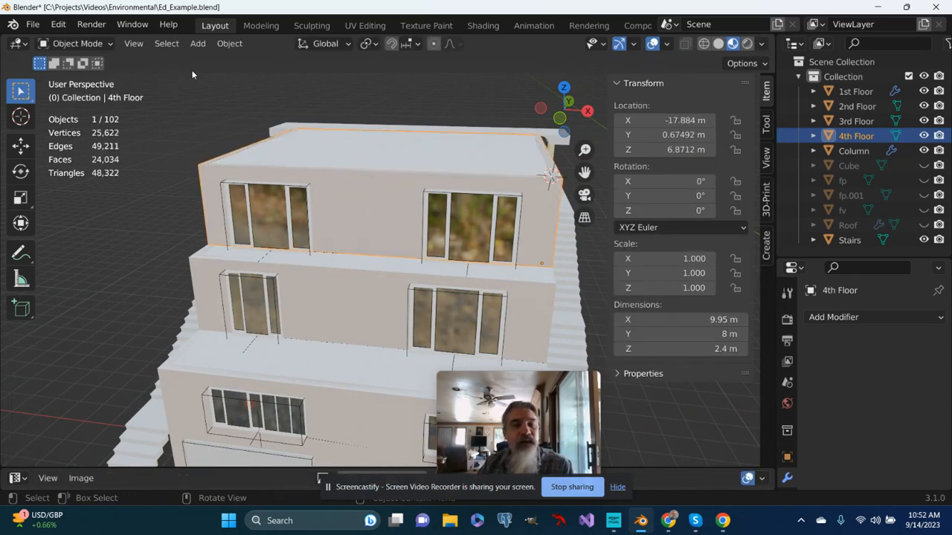
Step: Add a cylinder mesh at the 3D cursor with a radius of 0.05 m
{"action": "left_click", "coordinate": [201, 44]}
{"action": "mouse_move", "coordinate": [205, 64]}
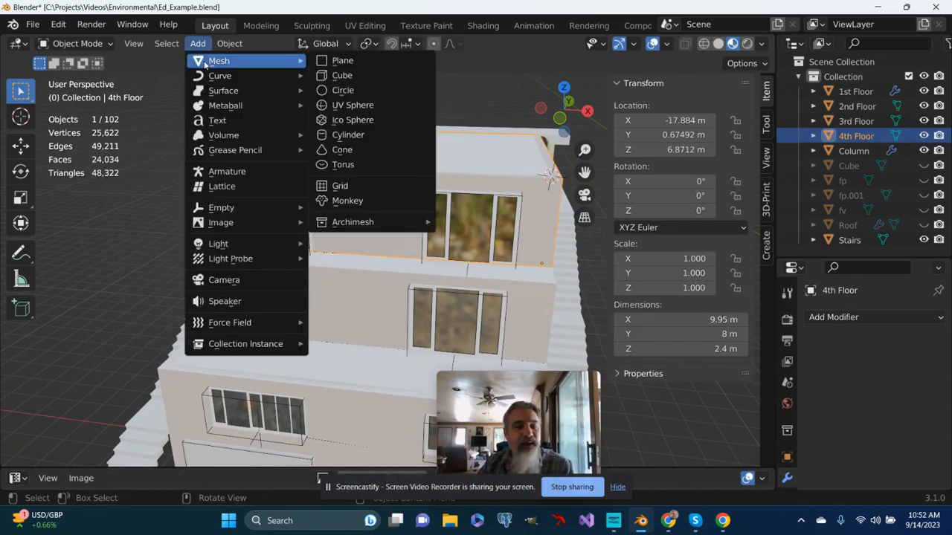
{"action": "left_click", "coordinate": [332, 135]}
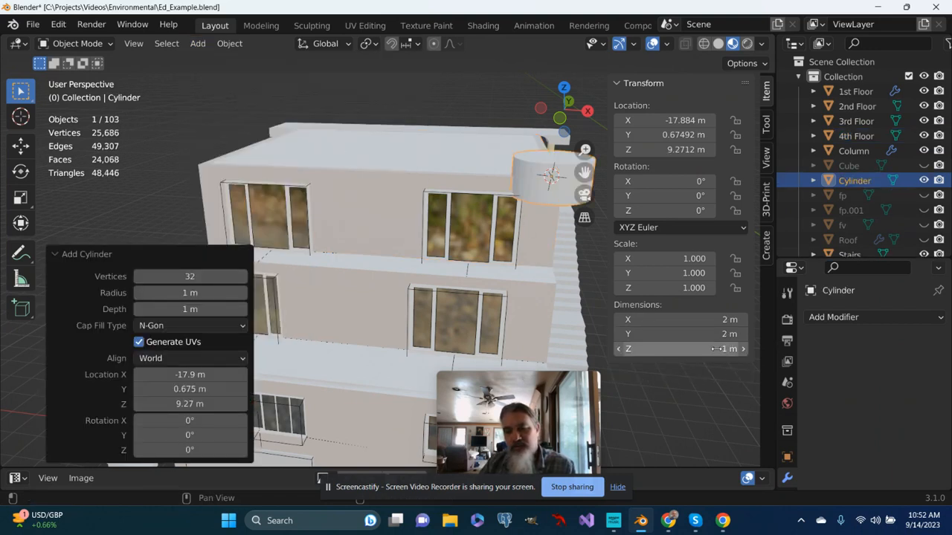
{"action": "left_click", "coordinate": [196, 296]}
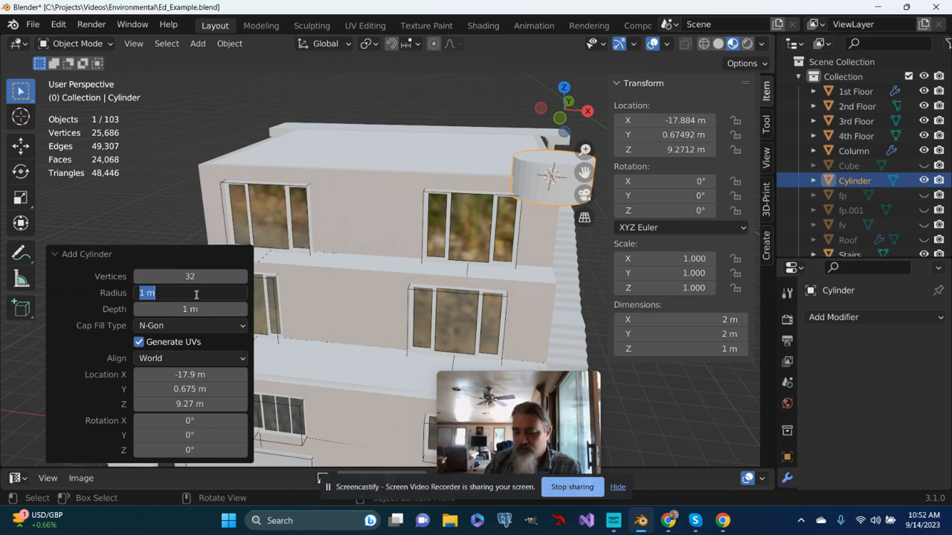
{"action": "type", "text": "."}
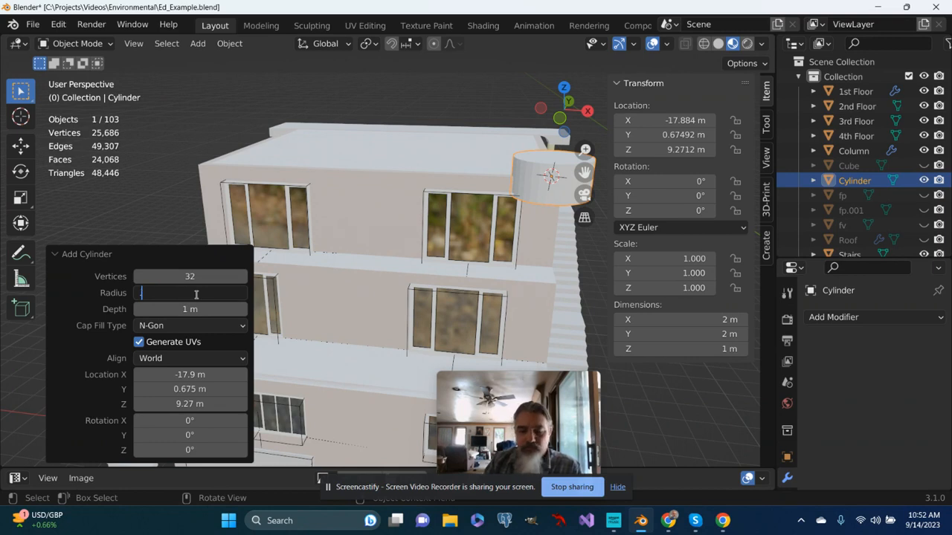
{"action": "type", "text": "05"}
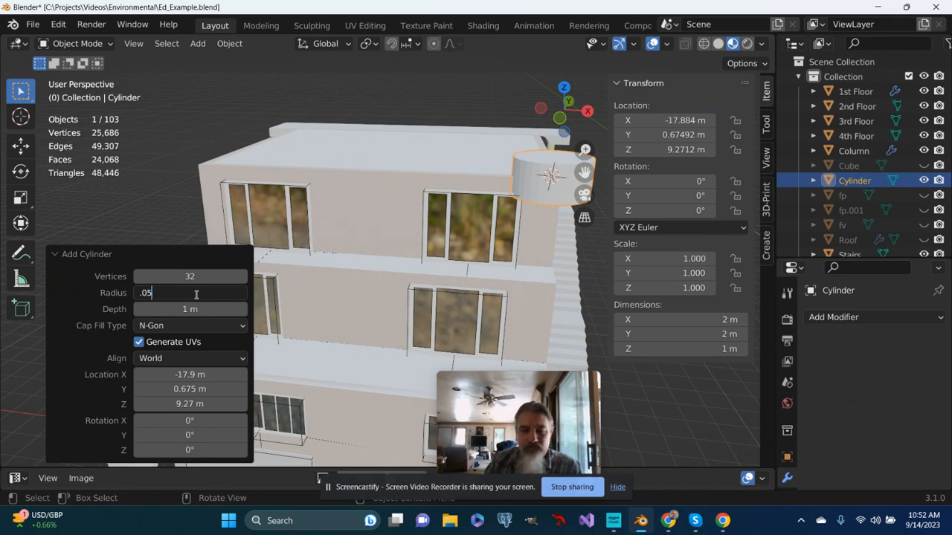
{"action": "key", "text": "Return"}
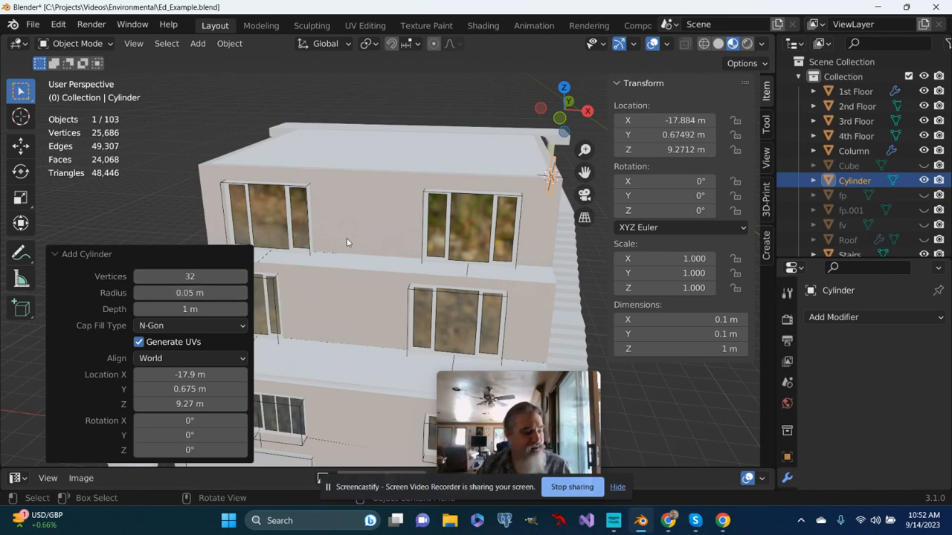
Step: Set the new cylinder's depth to 0.75 m
{"action": "key", "text": "KP_Decimal"}
{"action": "scroll", "coordinate": [425, 211], "scroll_direction": "down", "scroll_amount": 3}
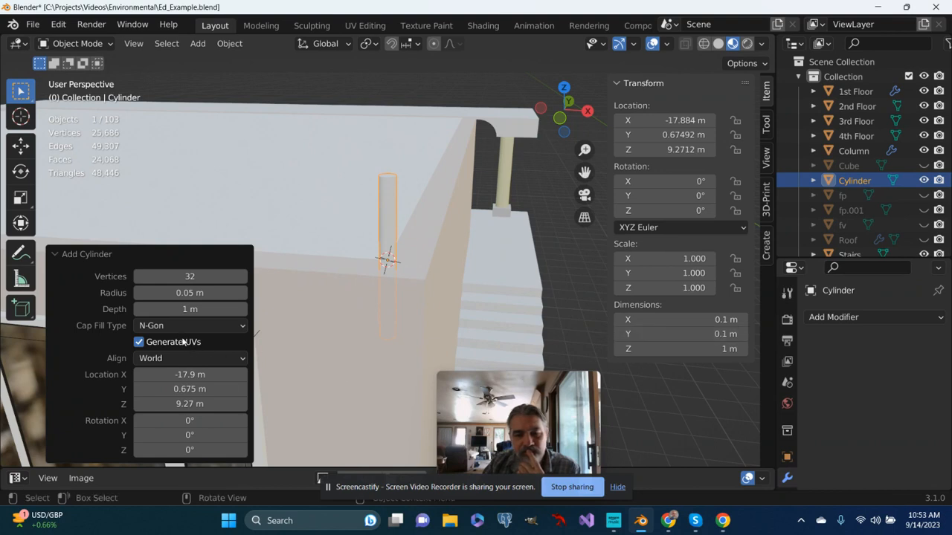
{"action": "left_click_drag", "start_coordinate": [190, 315], "coordinate": [171, 318]}
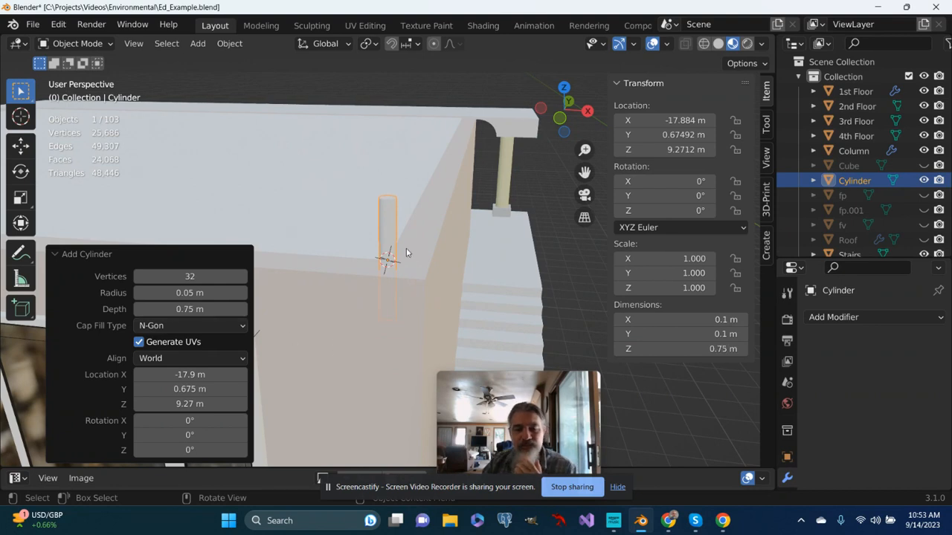
Step: In front orthographic view, raise the cylinder about 0.37 m along Z so its base rests on the roof
{"action": "key", "text": "KP_1"}
{"action": "key", "text": "KP_5"}
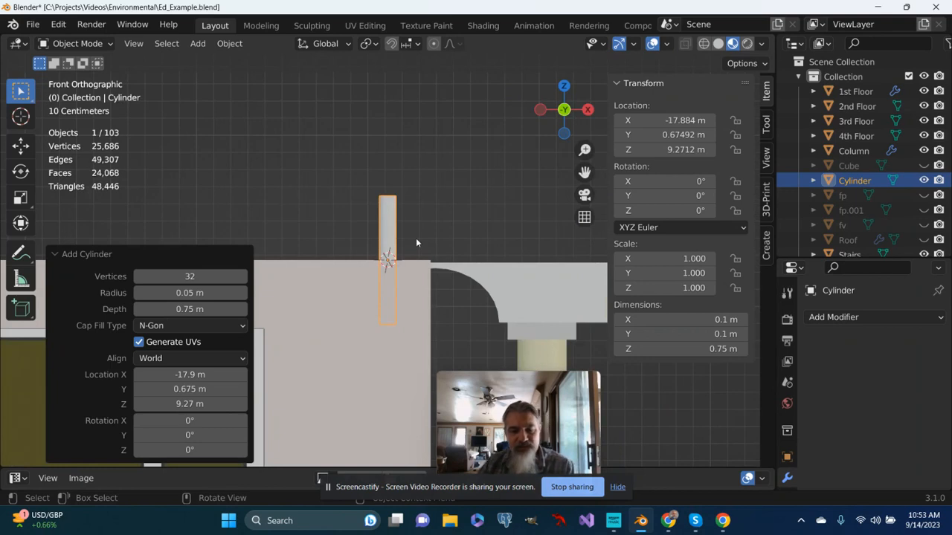
{"action": "key", "text": "g"}
{"action": "key", "text": "z"}
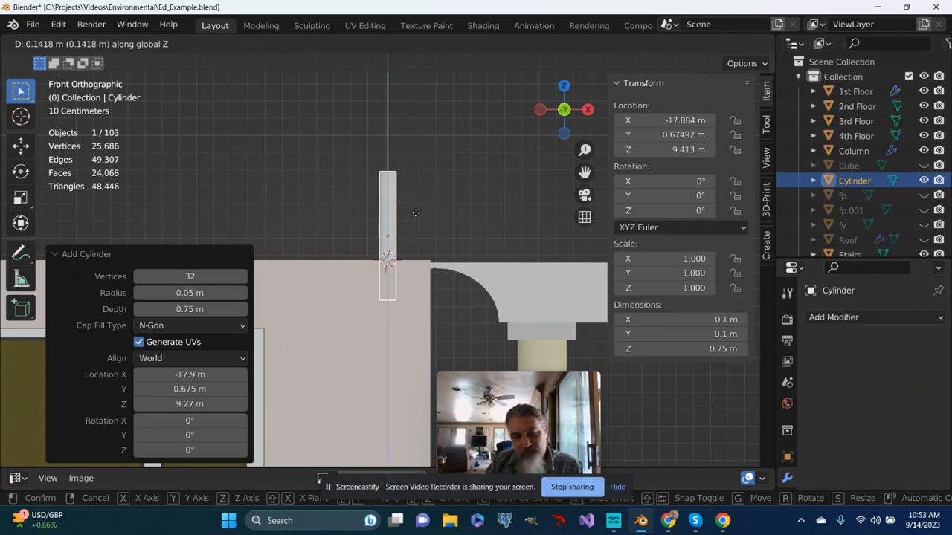
{"action": "left_click", "coordinate": [416, 175]}
Step: Duplicate the roof post and move the copy about 9.4 m in negative X to the opposite front roof corner
{"action": "scroll", "coordinate": [415, 174], "scroll_direction": "down", "scroll_amount": 5}
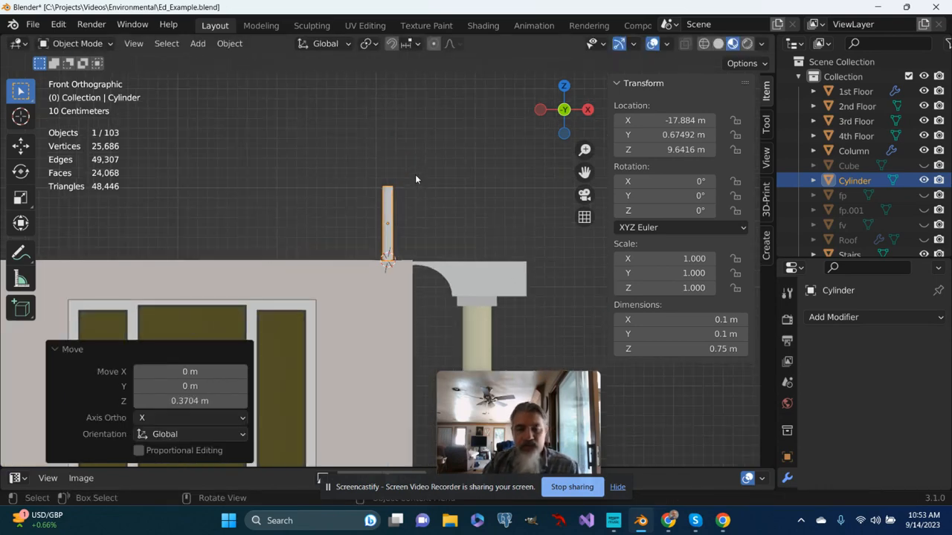
{"action": "left_click_drag", "start_coordinate": [585, 172], "coordinate": [750, 188]}
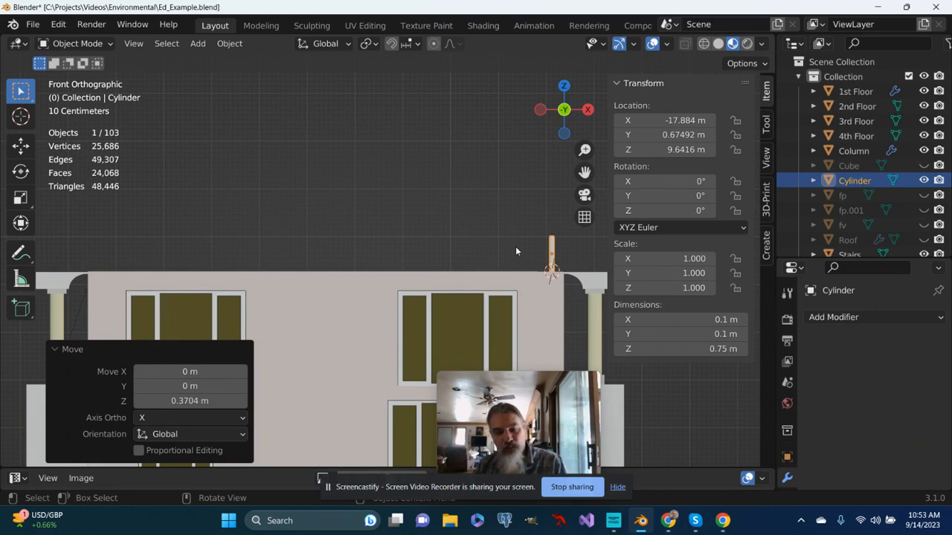
{"action": "left_click", "coordinate": [554, 251]}
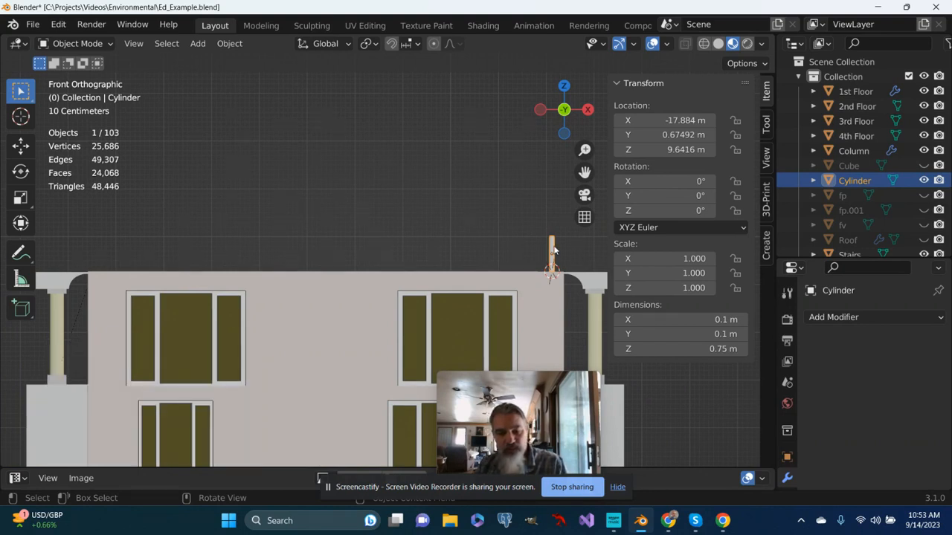
{"action": "key", "text": "shift"}
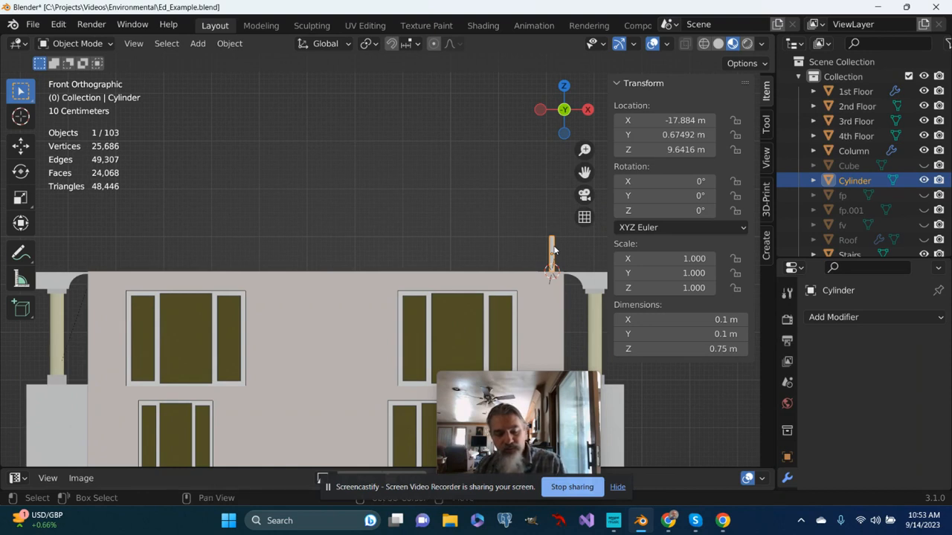
{"action": "key", "text": "shift+d"}
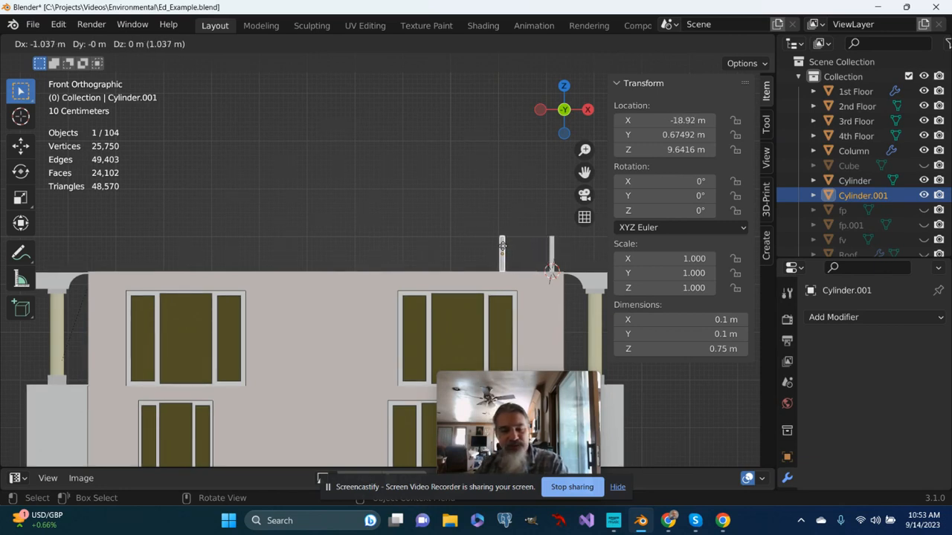
{"action": "left_click", "coordinate": [496, 250]}
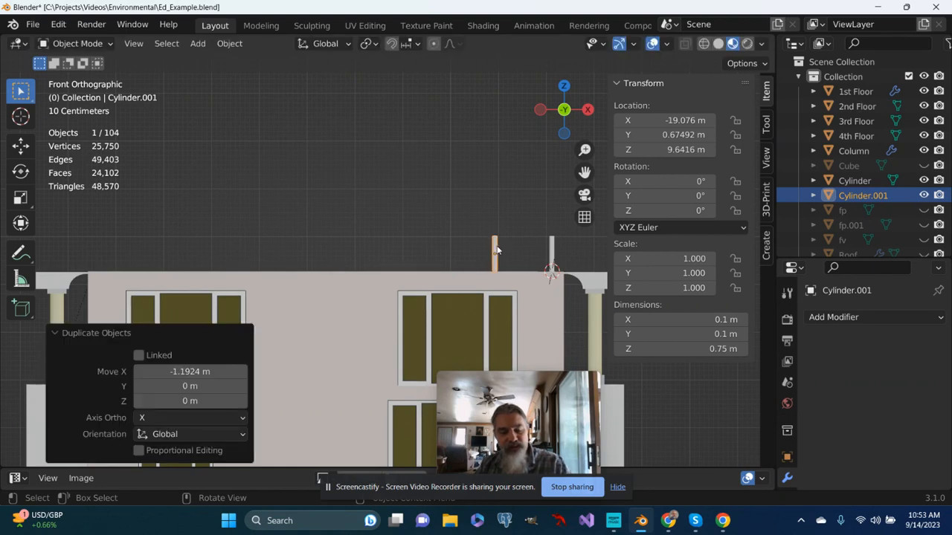
{"action": "key", "text": "g"}
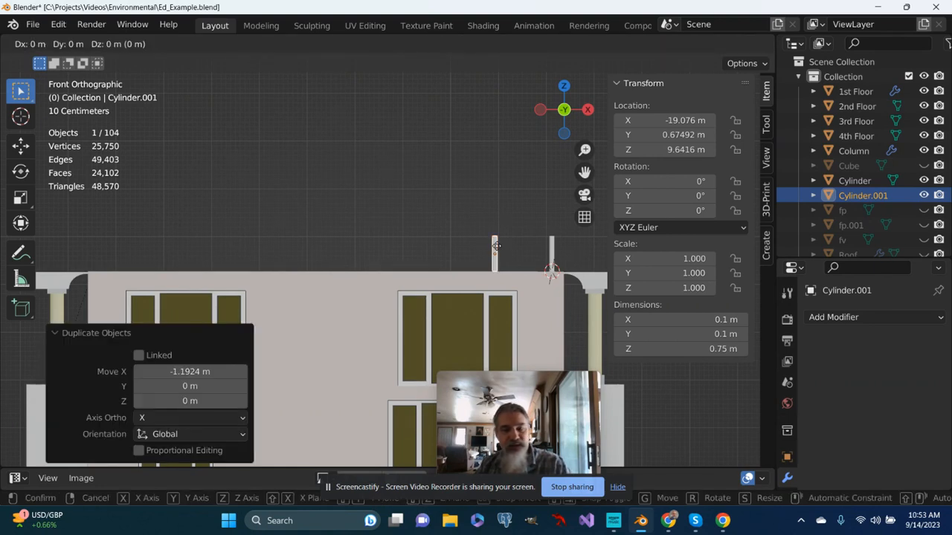
{"action": "key", "text": "x"}
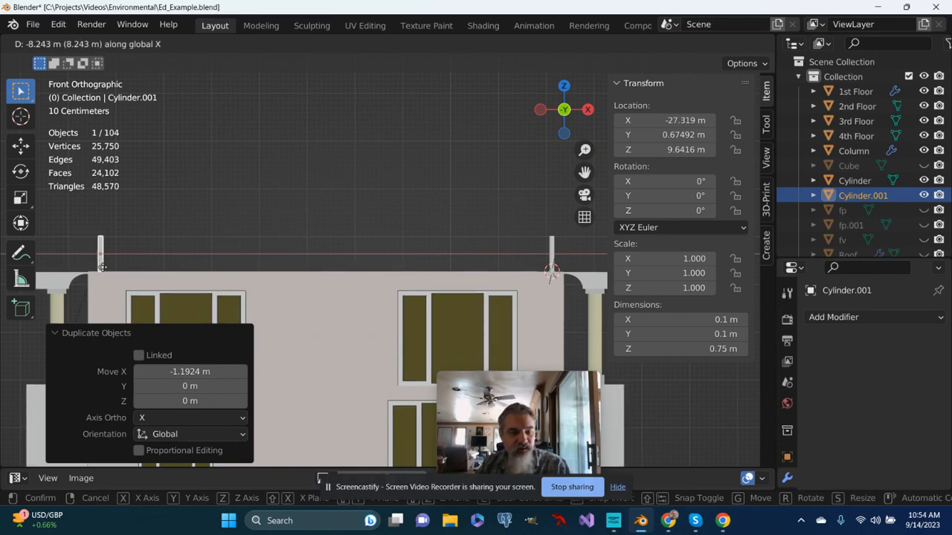
{"action": "left_click", "coordinate": [102, 268]}
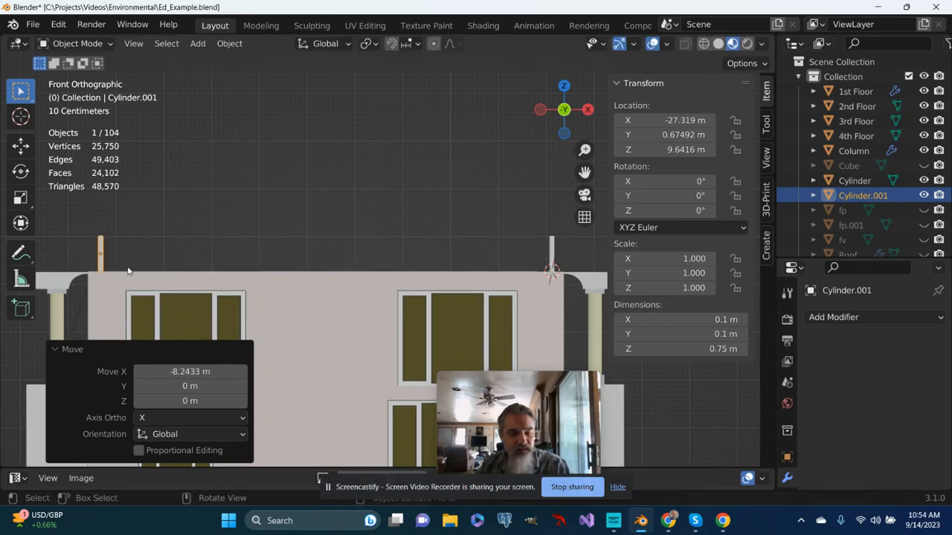
Step: Duplicate both roof posts together and lower the copies about 2.4 m to the 3rd floor roof level
{"action": "scroll", "coordinate": [198, 252], "scroll_direction": "down", "scroll_amount": 5}
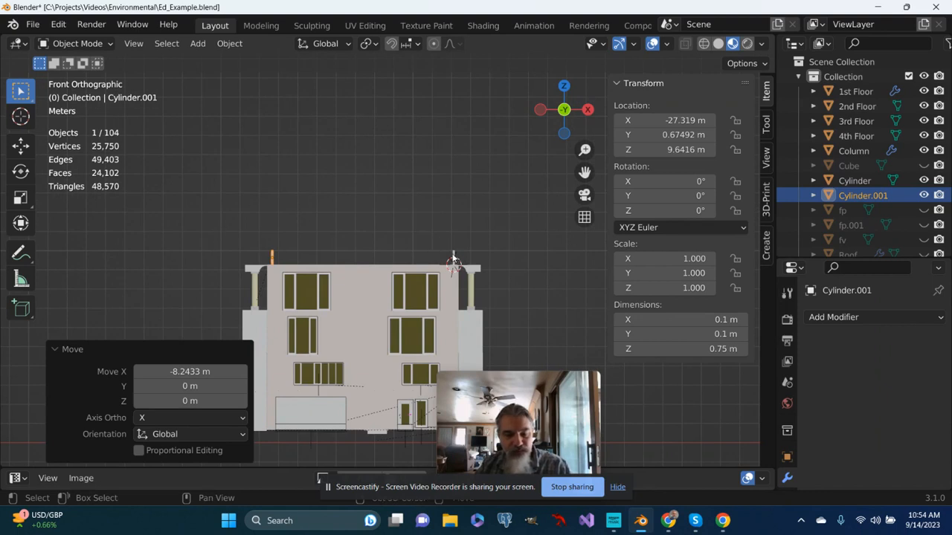
{"action": "left_click", "coordinate": [454, 260], "text": "shift"}
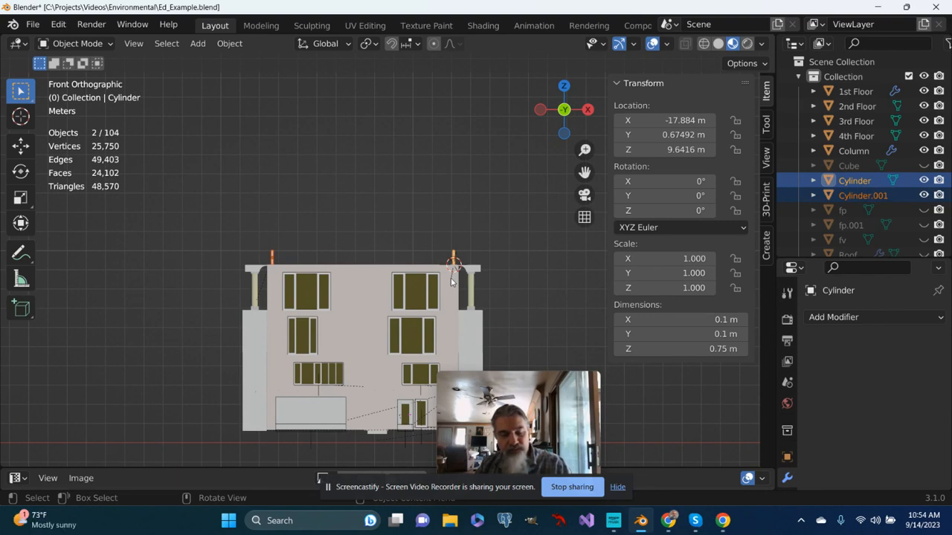
{"action": "key", "text": "shift+d"}
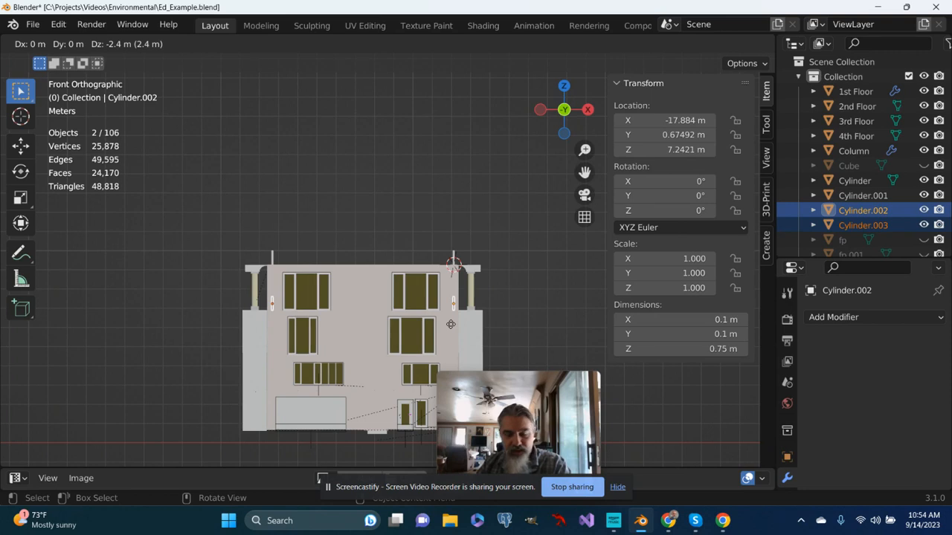
{"action": "left_click", "coordinate": [450, 325]}
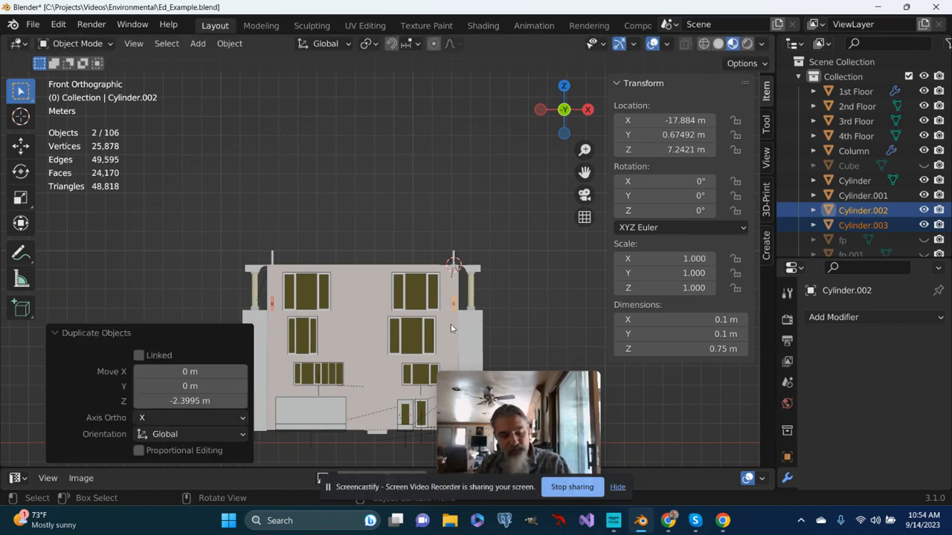
Step: Duplicate the lowered pair of posts and move the new copies down about 2.19 m to the 2nd floor roof level
{"action": "key", "text": "shift+d"}
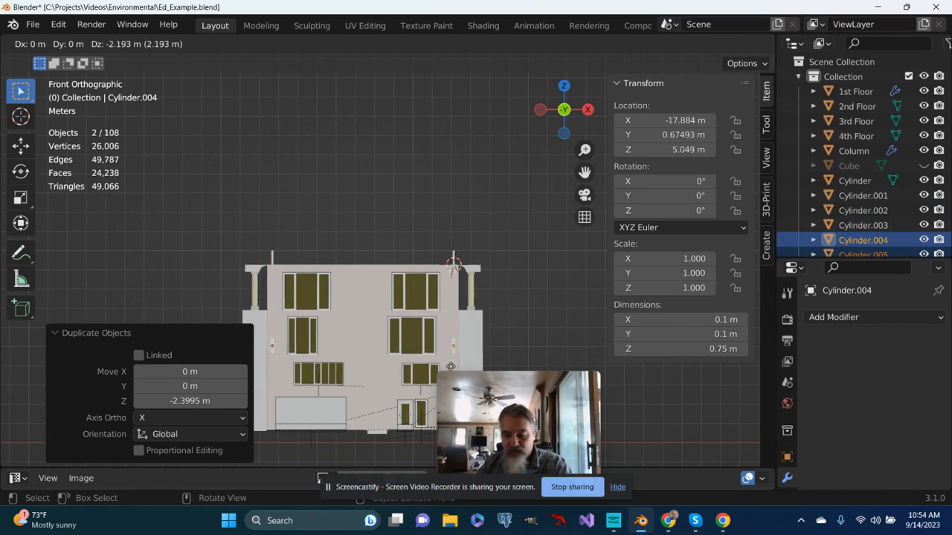
{"action": "left_click", "coordinate": [451, 369]}
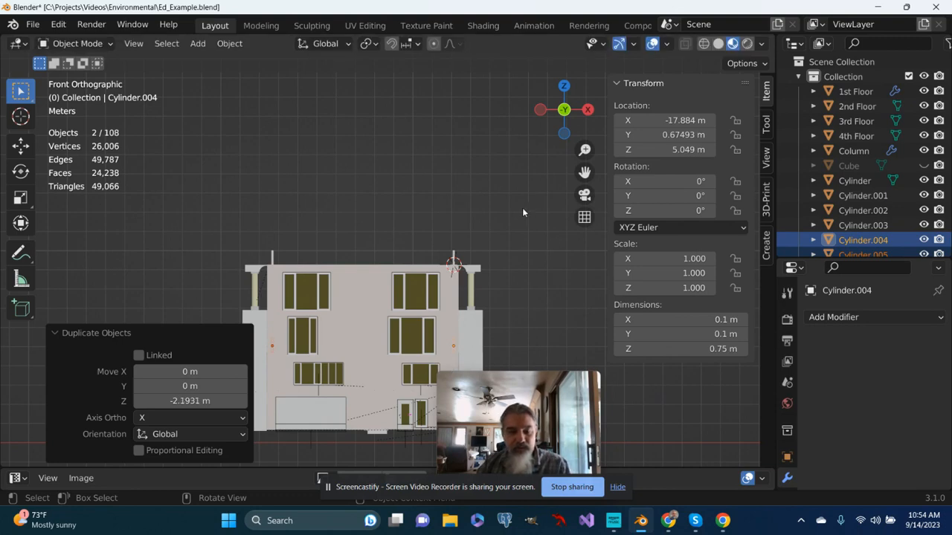
{"action": "middle_click_drag", "start_coordinate": [523, 213], "coordinate": [327, 240]}
{"action": "scroll", "coordinate": [327, 241], "scroll_direction": "up", "scroll_amount": 2}
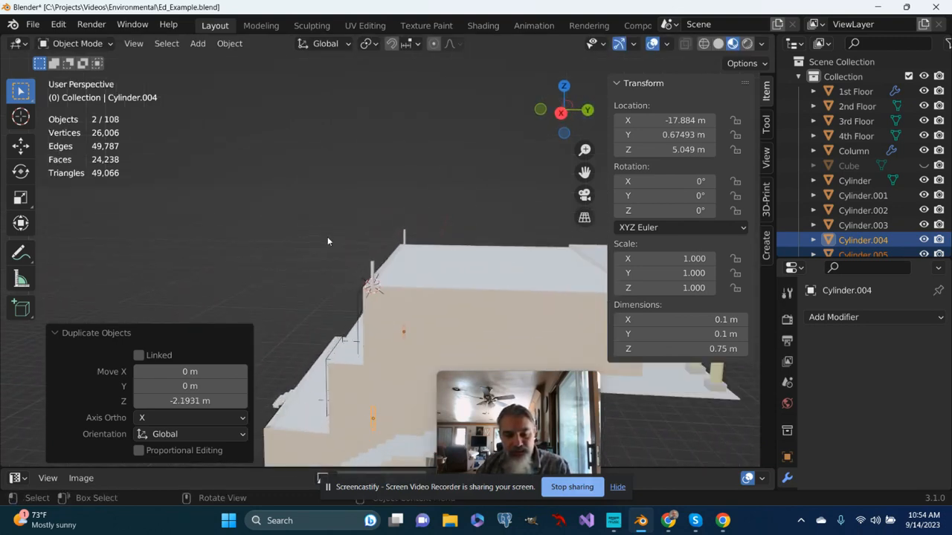
Step: Duplicate the two top-roof front posts together and move the copies about 7.63 m along Y to the rear of the roof
{"action": "left_click", "coordinate": [403, 238]}
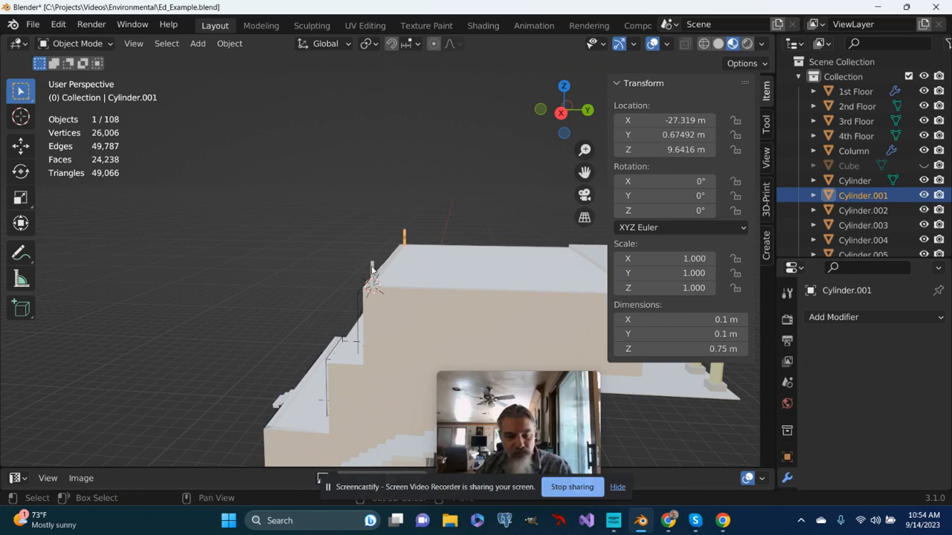
{"action": "left_click", "coordinate": [371, 269], "text": "shift"}
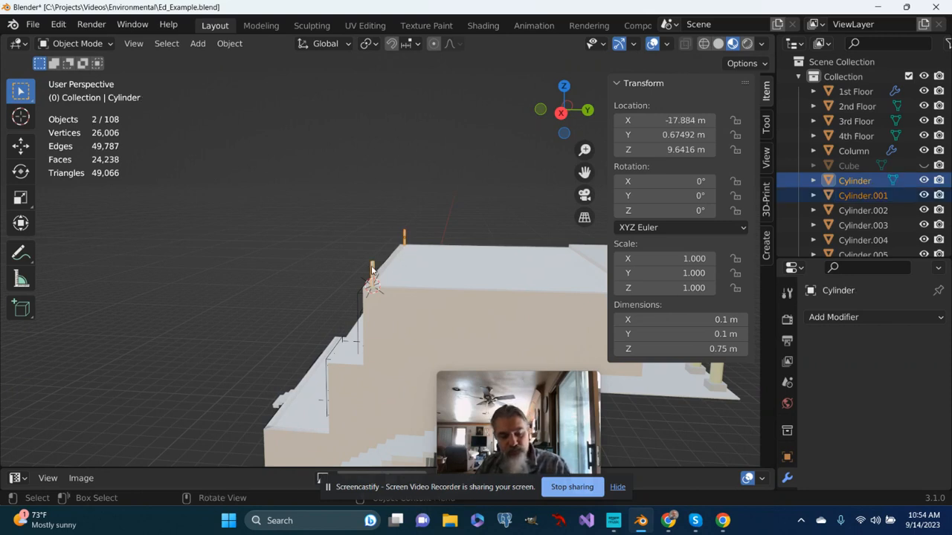
{"action": "key", "text": "shift+d"}
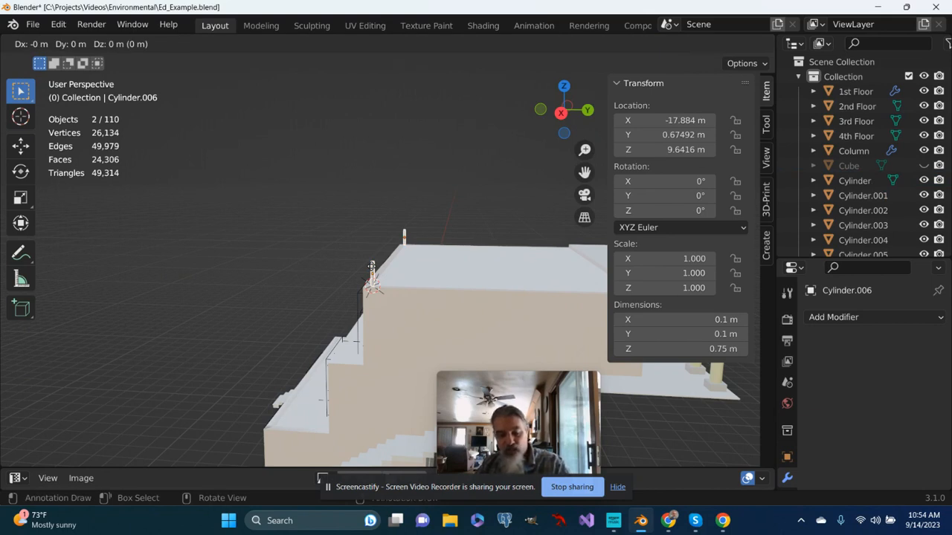
{"action": "key", "text": "y"}
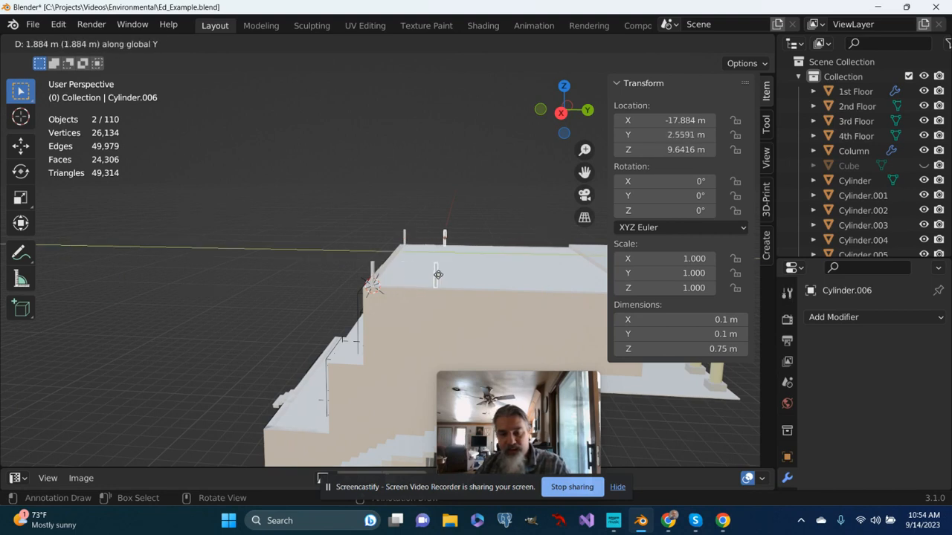
{"action": "left_click", "coordinate": [578, 281]}
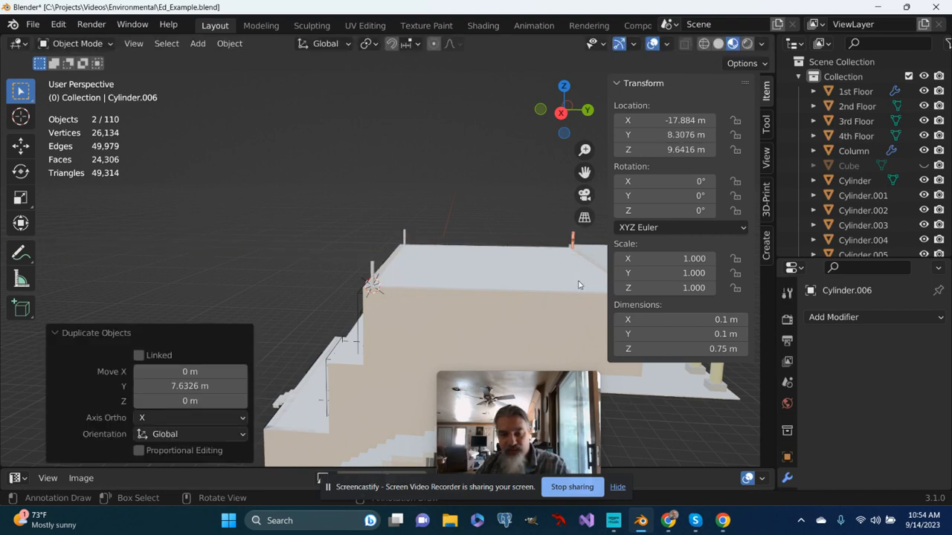
Step: Add an Array modifier with a count of 12 to the original front corner post on the top roof
{"action": "middle_click_drag", "start_coordinate": [356, 233], "coordinate": [502, 253]}
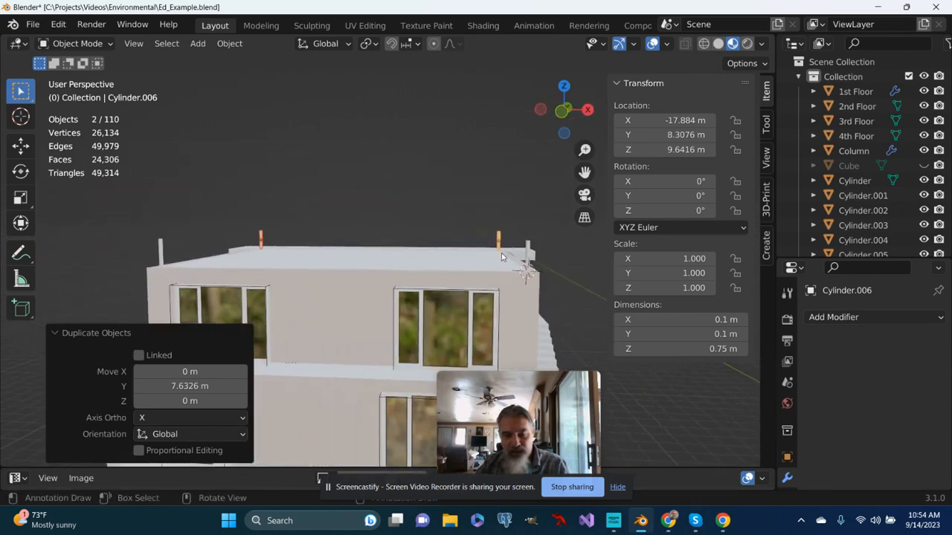
{"action": "left_click", "coordinate": [530, 255]}
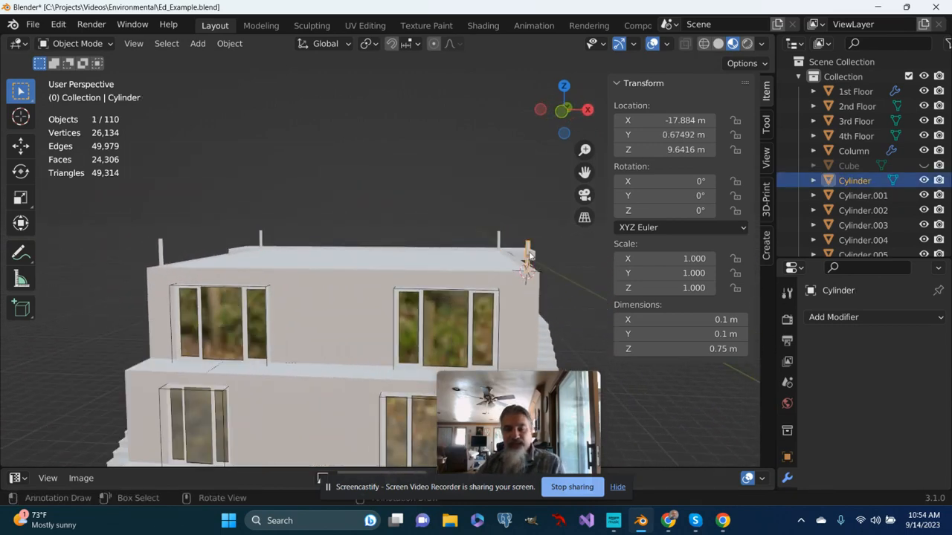
{"action": "left_click", "coordinate": [836, 318]}
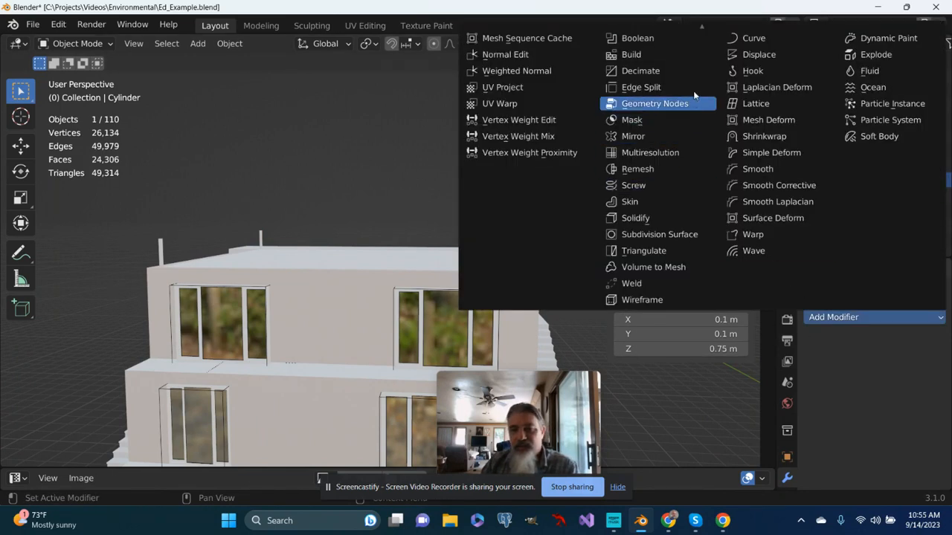
{"action": "mouse_move", "coordinate": [704, 27]}
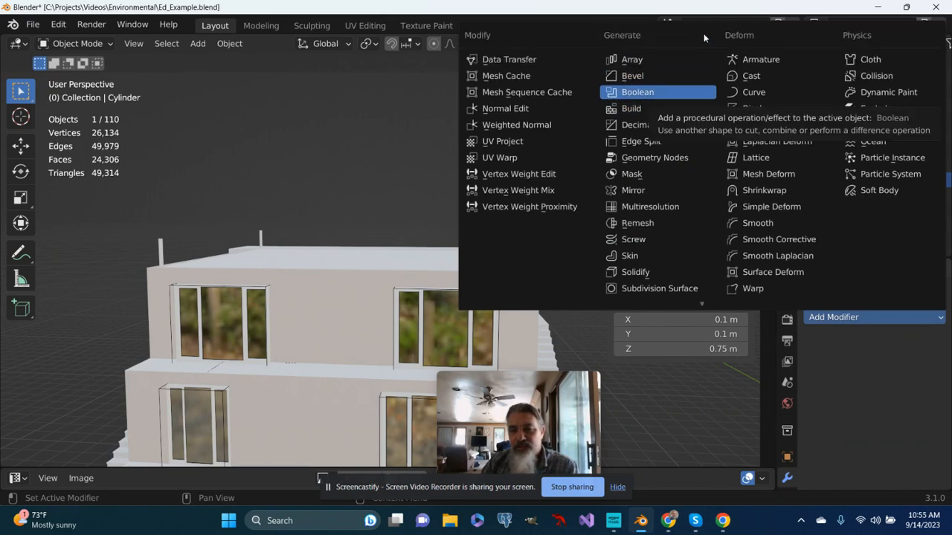
{"action": "left_click", "coordinate": [651, 59]}
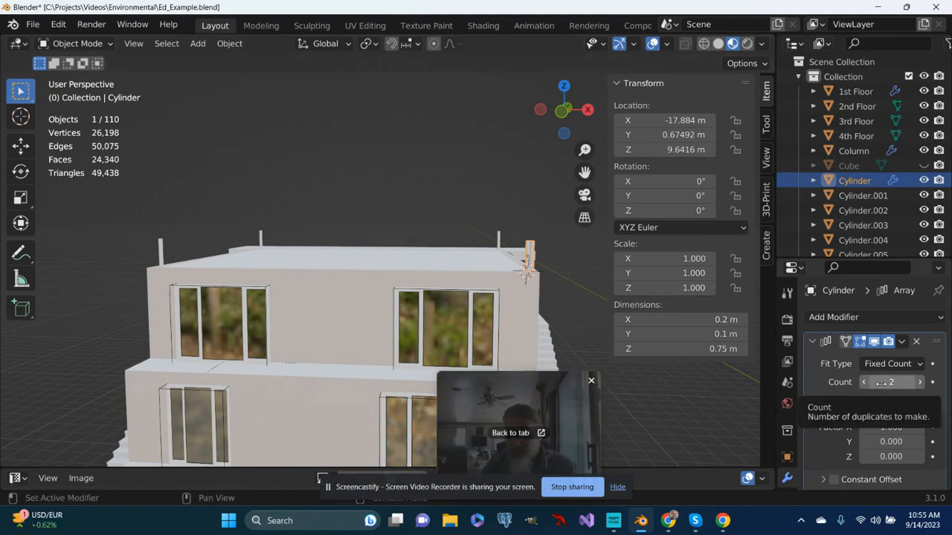
{"action": "left_click_drag", "start_coordinate": [881, 382], "coordinate": [890, 383]}
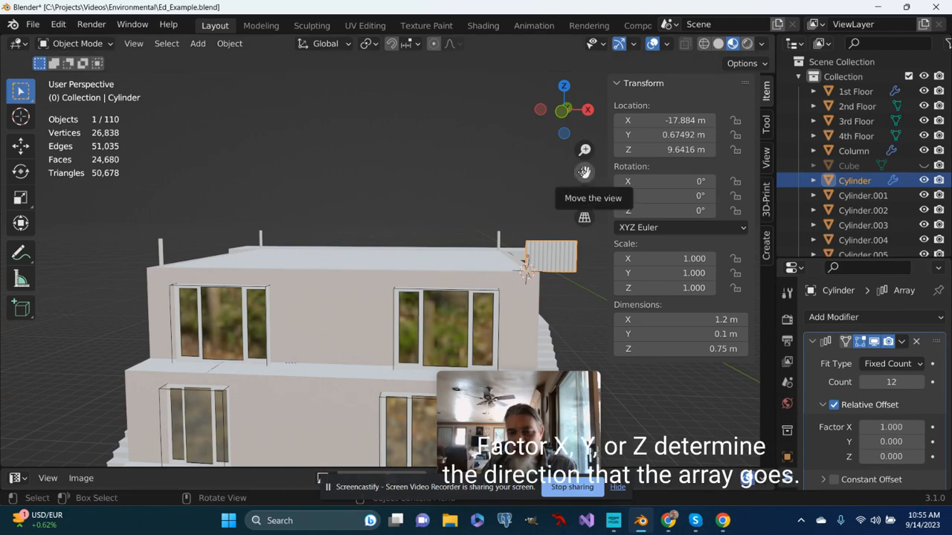
Step: Set the post array's relative offset X factor to 1.5
{"action": "left_click_drag", "start_coordinate": [584, 172], "coordinate": [463, 155]}
{"action": "scroll", "coordinate": [456, 240], "scroll_direction": "up", "scroll_amount": 3}
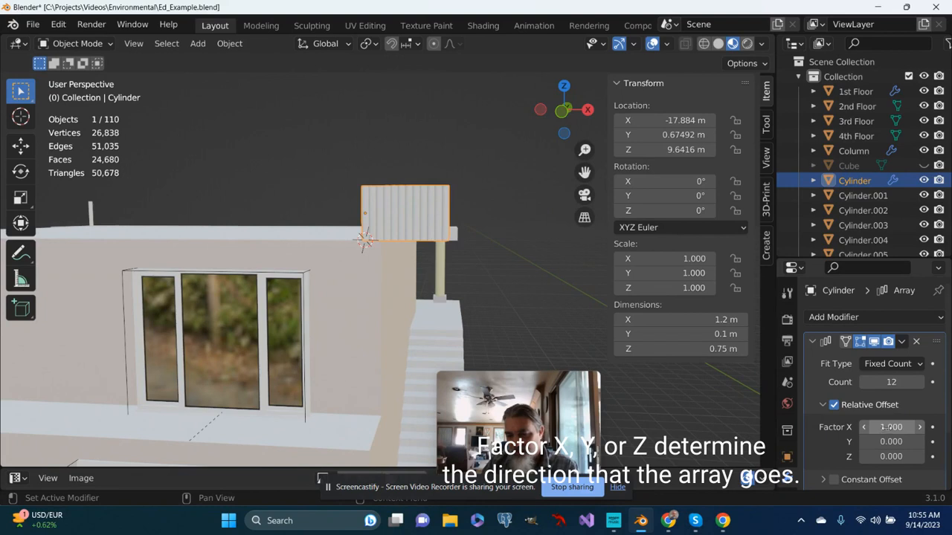
{"action": "left_click", "coordinate": [890, 427]}
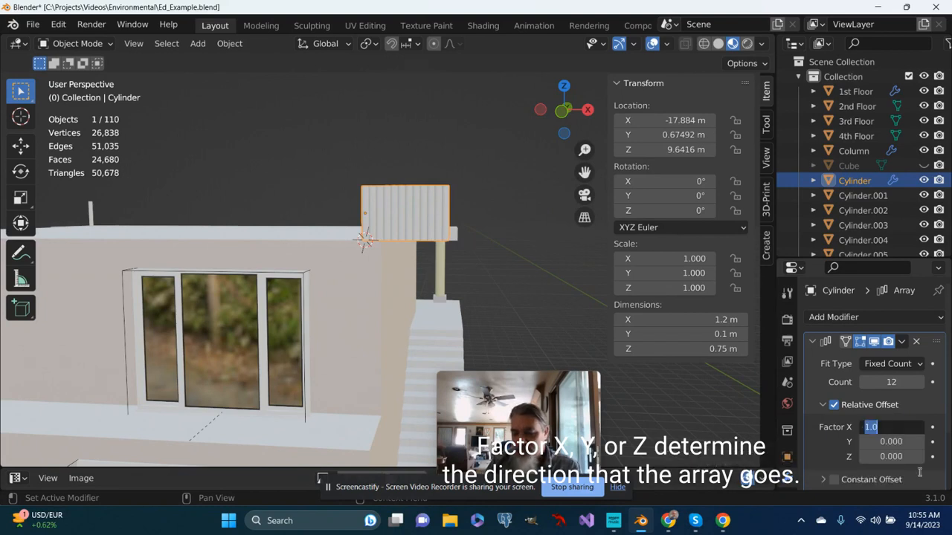
{"action": "type", "text": "1"}
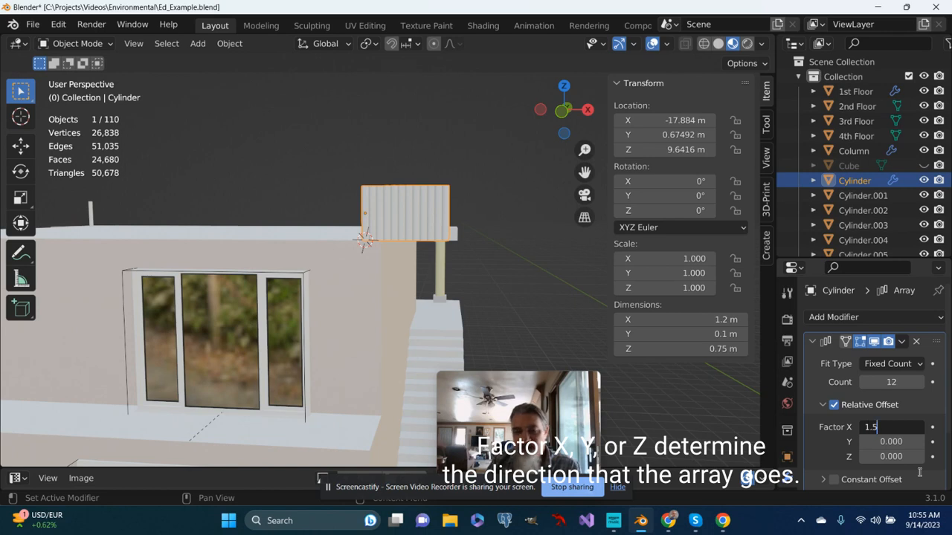
{"action": "type", "text": ".5"}
{"action": "key", "text": "Return"}
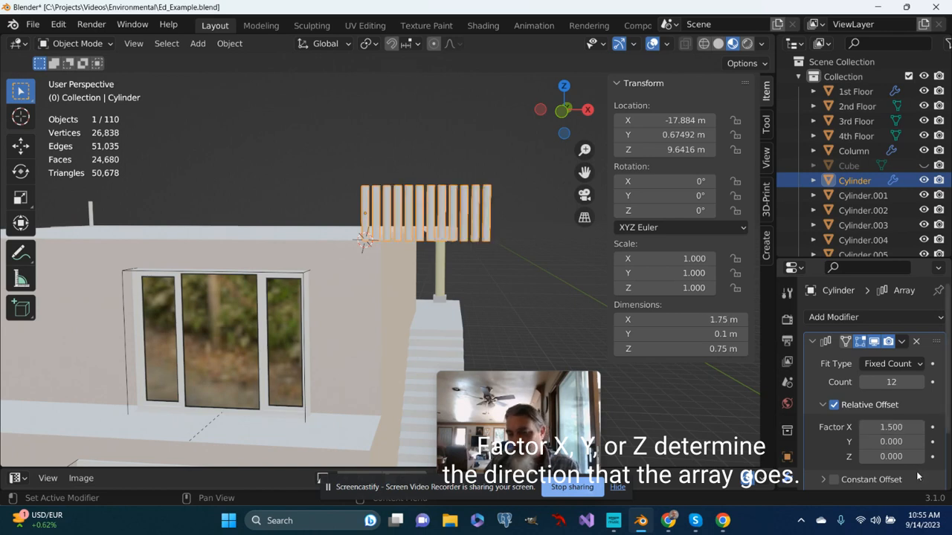
Step: Set the post array's relative offset X factor to -2.5 so the posts run along the front roof edge
{"action": "left_click", "coordinate": [904, 427]}
{"action": "type", "text": "2.5"}
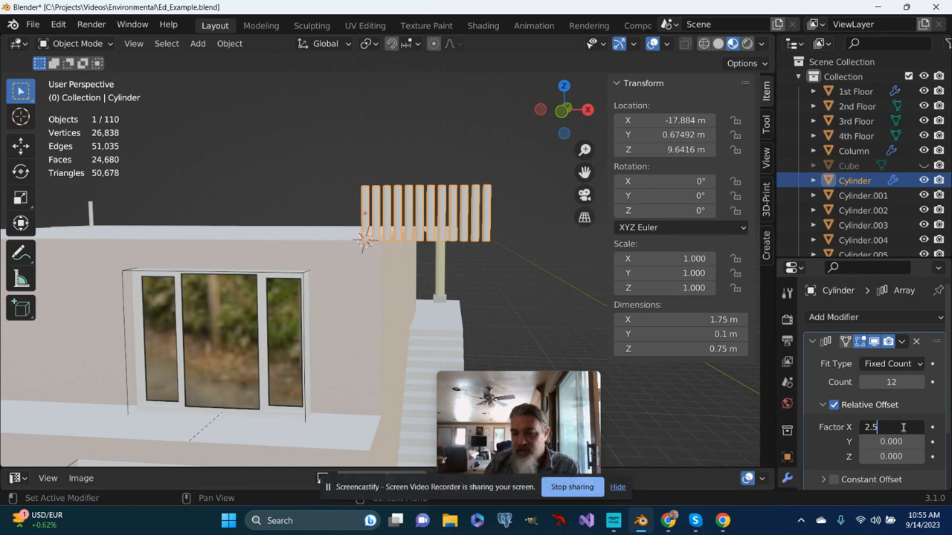
{"action": "key", "text": "Return"}
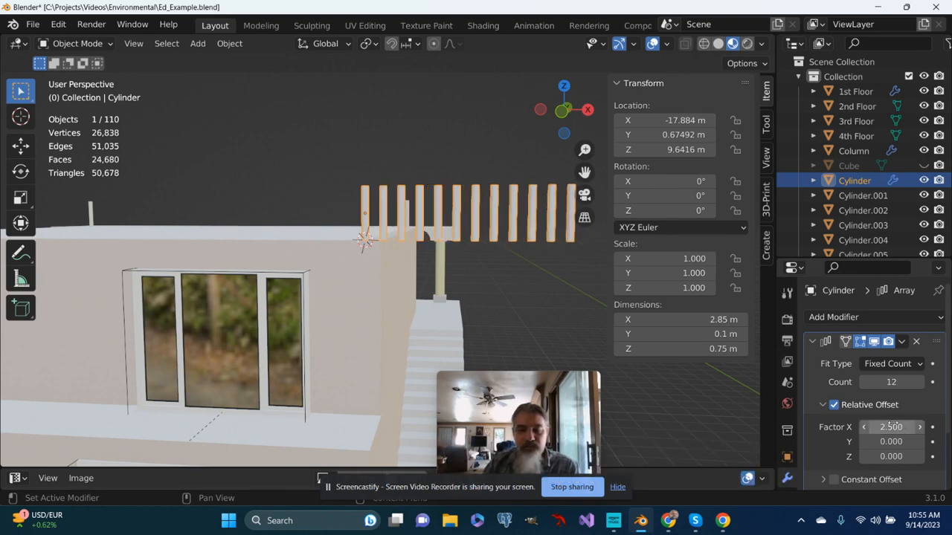
{"action": "middle_click_drag", "start_coordinate": [462, 265], "coordinate": [439, 255]}
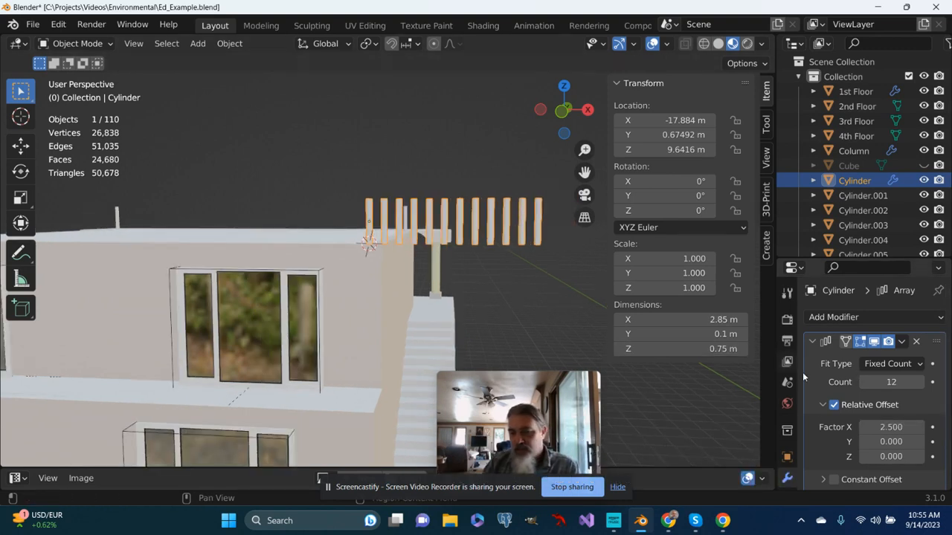
{"action": "left_click", "coordinate": [871, 427]}
{"action": "left_click", "coordinate": [882, 427]}
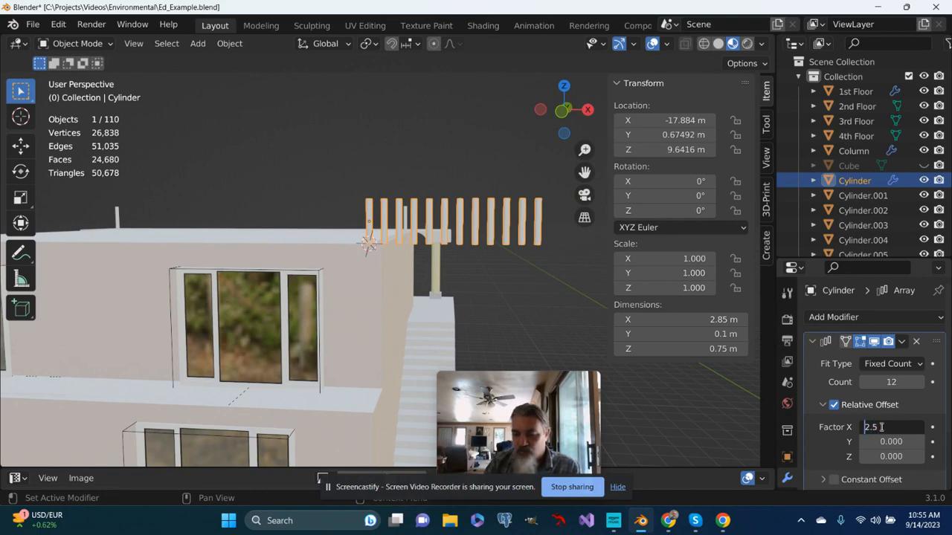
{"action": "type", "text": "-"}
{"action": "key", "text": "Return"}
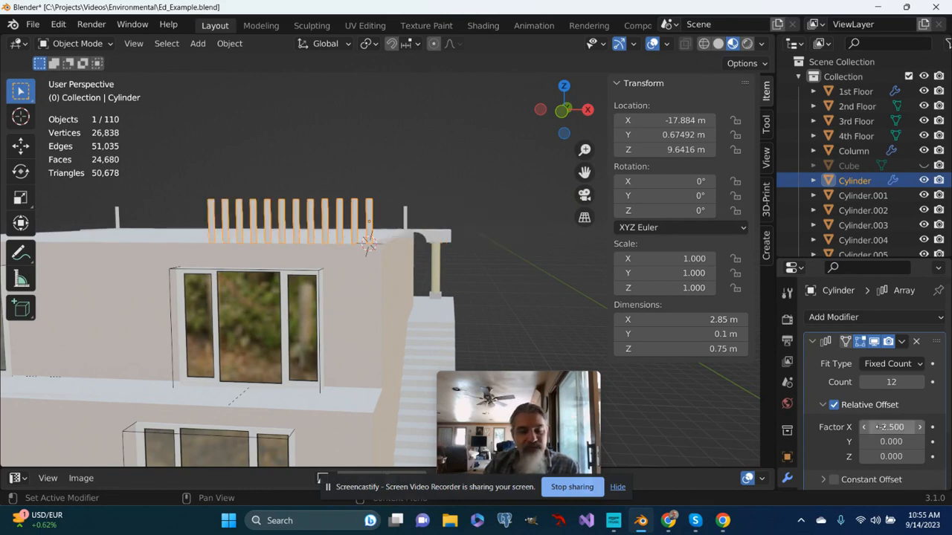
Step: Raise the array count to 38 so the posts span the whole front roof edge, and deselect the array
{"action": "scroll", "coordinate": [296, 262], "scroll_direction": "down", "scroll_amount": 3}
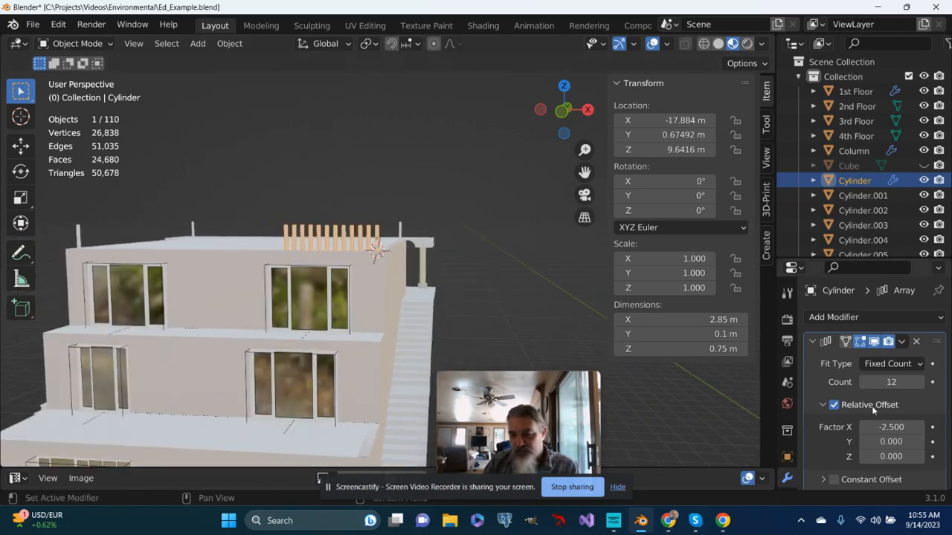
{"action": "left_click_drag", "start_coordinate": [892, 383], "coordinate": [908, 385]}
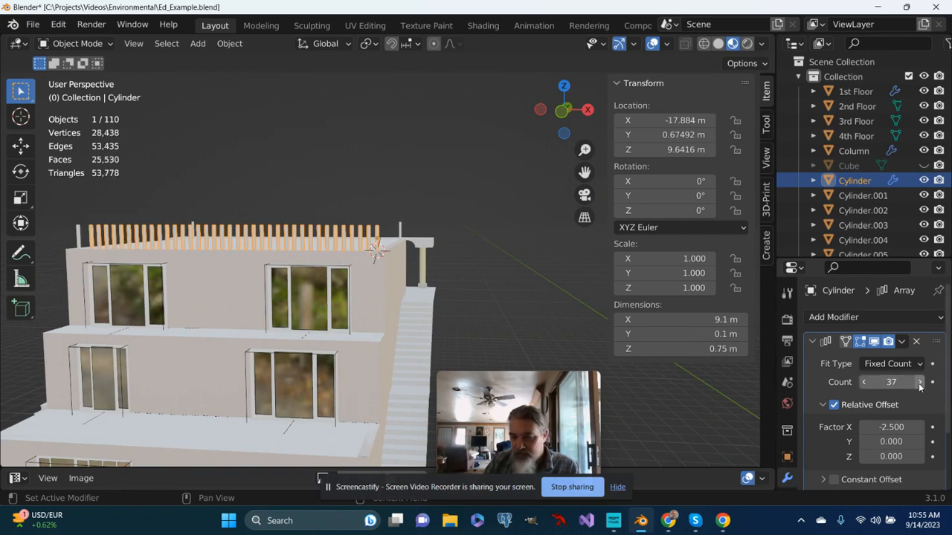
{"action": "left_click", "coordinate": [919, 382]}
{"action": "middle_click_drag", "start_coordinate": [173, 181], "coordinate": [239, 273]}
{"action": "left_click", "coordinate": [480, 161]}
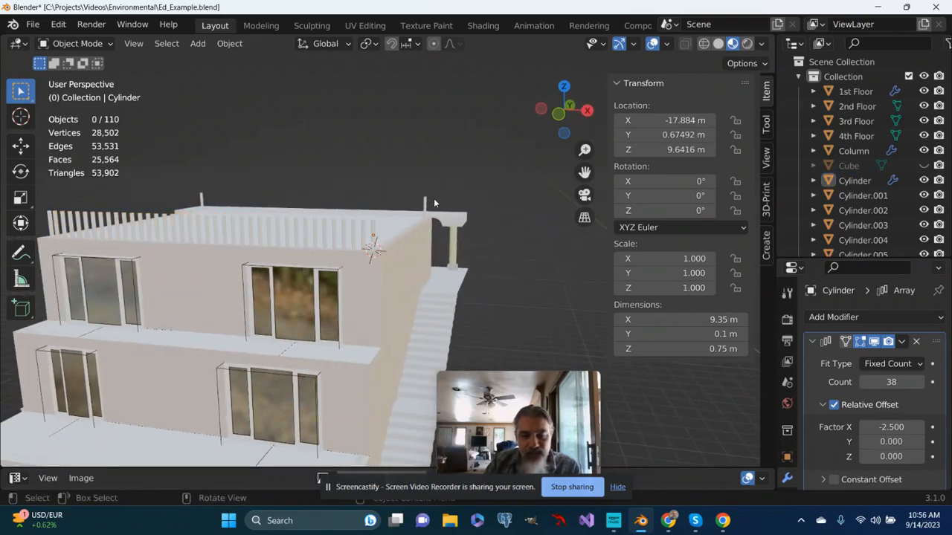
Step: Duplicate the rear roof post behind the array's starting corner and move the copy about 7.48 m in negative Y to the front corner
{"action": "left_click", "coordinate": [425, 204]}
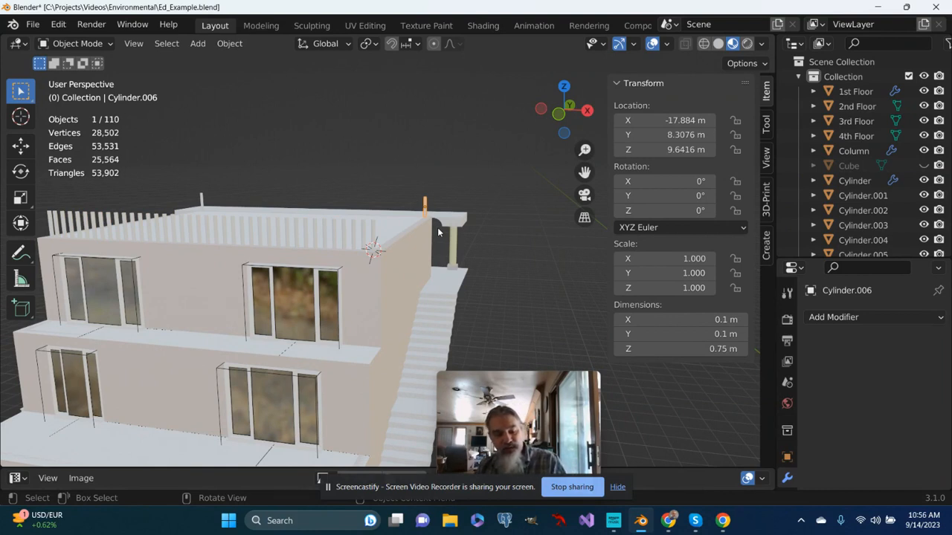
{"action": "key", "text": "shift+d"}
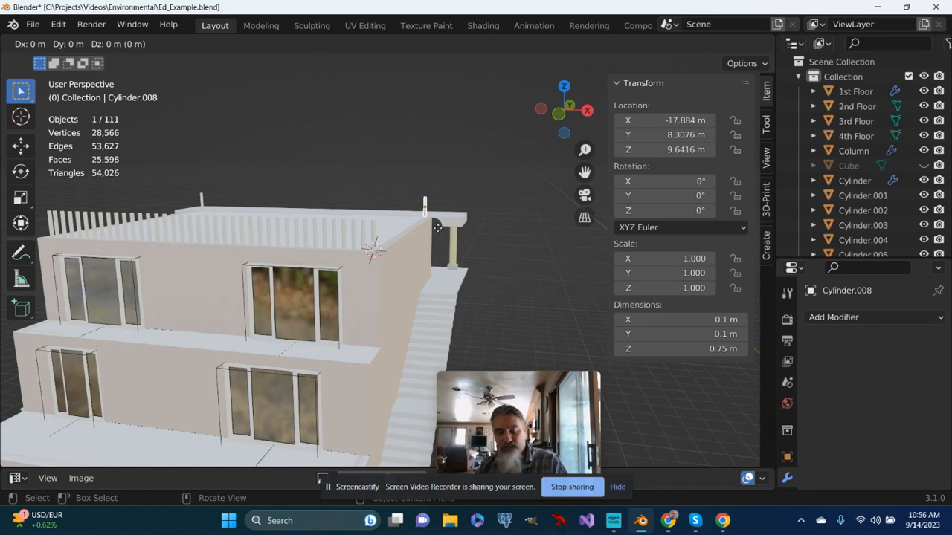
{"action": "right_click", "coordinate": [437, 227]}
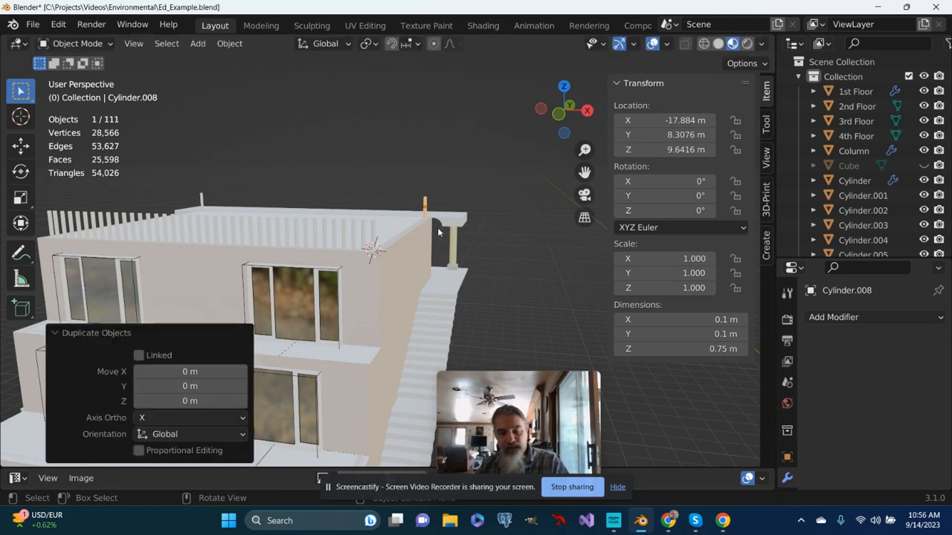
{"action": "key", "text": "g"}
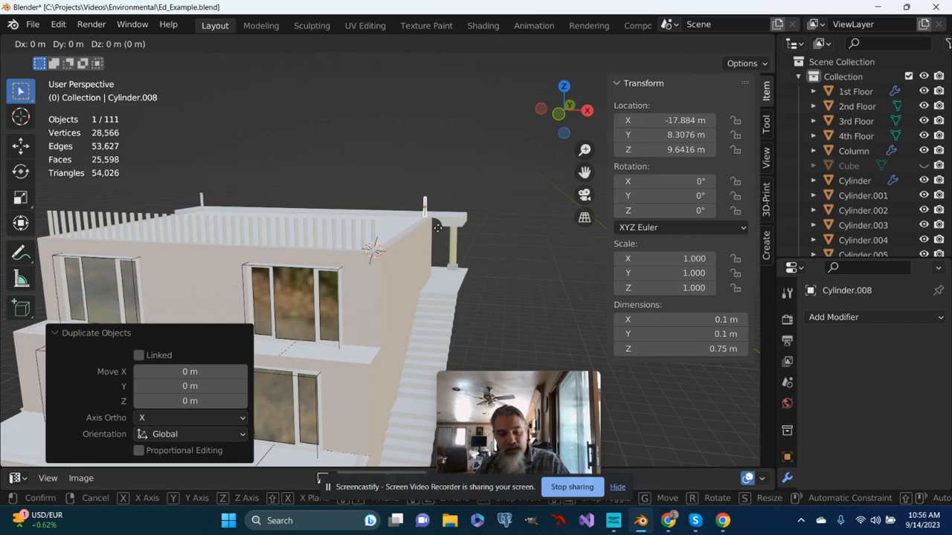
{"action": "key", "text": "y"}
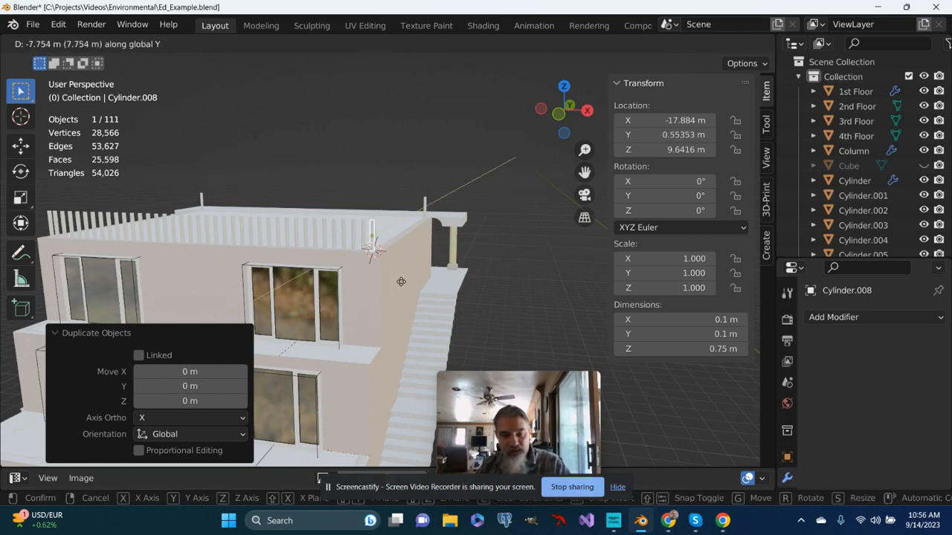
{"action": "left_click", "coordinate": [402, 282]}
Step: Rotate the copied post about the Y axis to lie horizontally, setting its Y rotation to exactly 90°
{"action": "scroll", "coordinate": [414, 287], "scroll_direction": "up", "scroll_amount": 5}
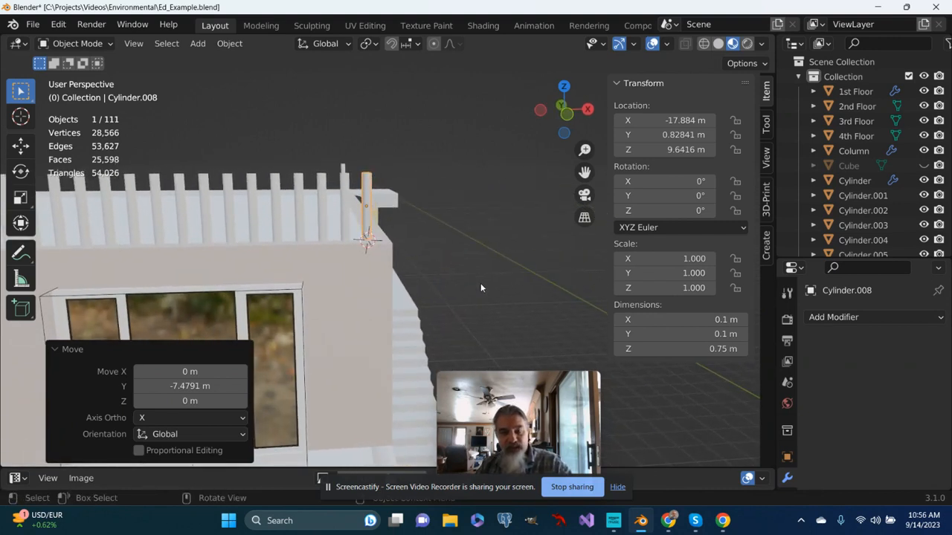
{"action": "key", "text": "r"}
{"action": "key", "text": "y"}
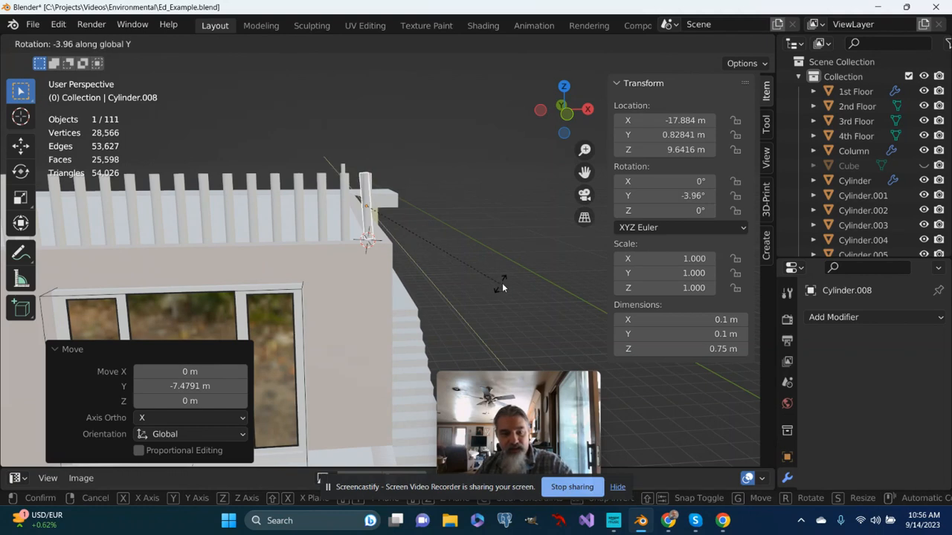
{"action": "left_click", "coordinate": [421, 124]}
{"action": "left_click", "coordinate": [682, 195]}
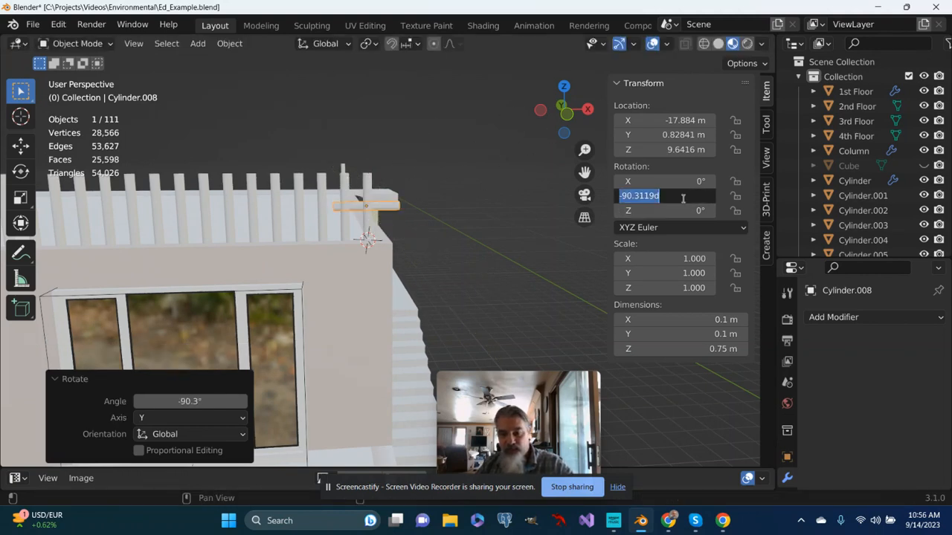
{"action": "type", "text": "90"}
{"action": "key", "text": "Return"}
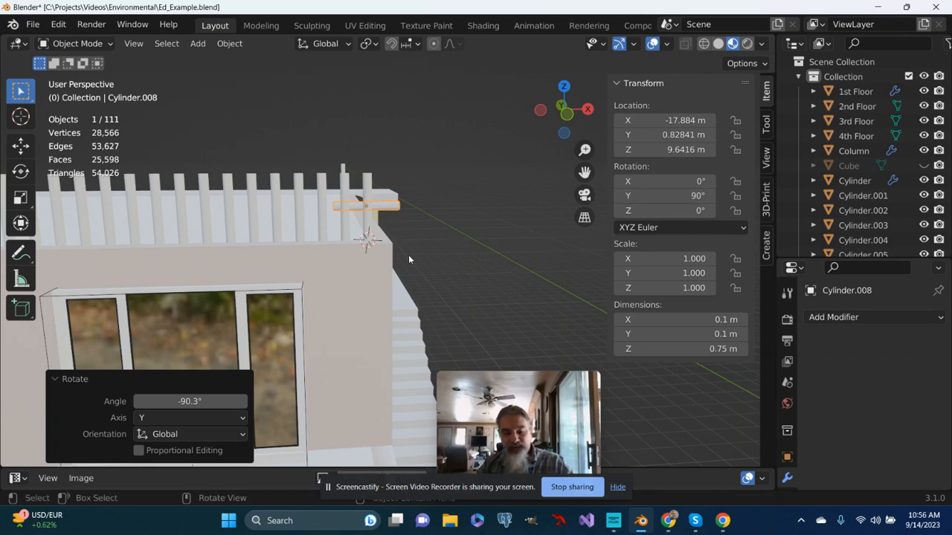
Step: In front orthographic view, raise the horizontal cylinder about 0.41 m along Z to the top of the railing posts
{"action": "key", "text": "KP_1"}
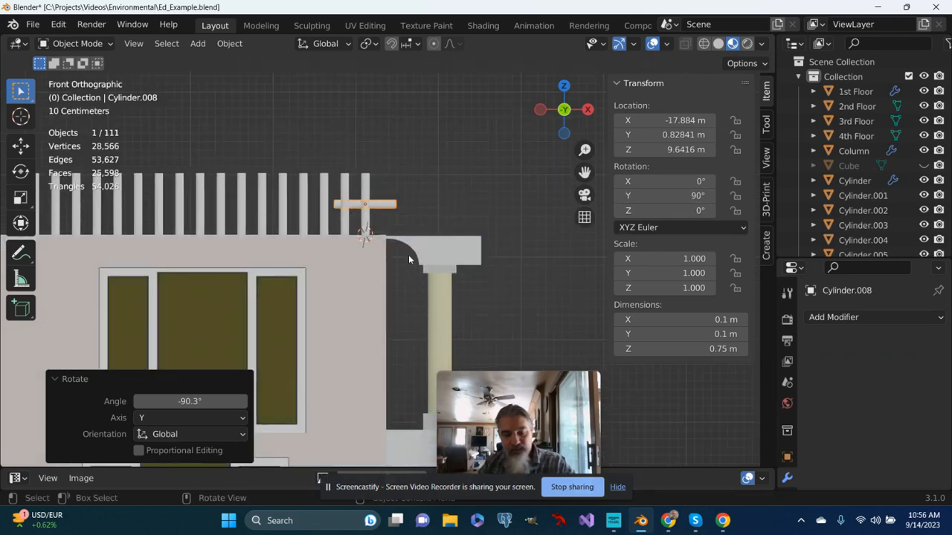
{"action": "key", "text": "g"}
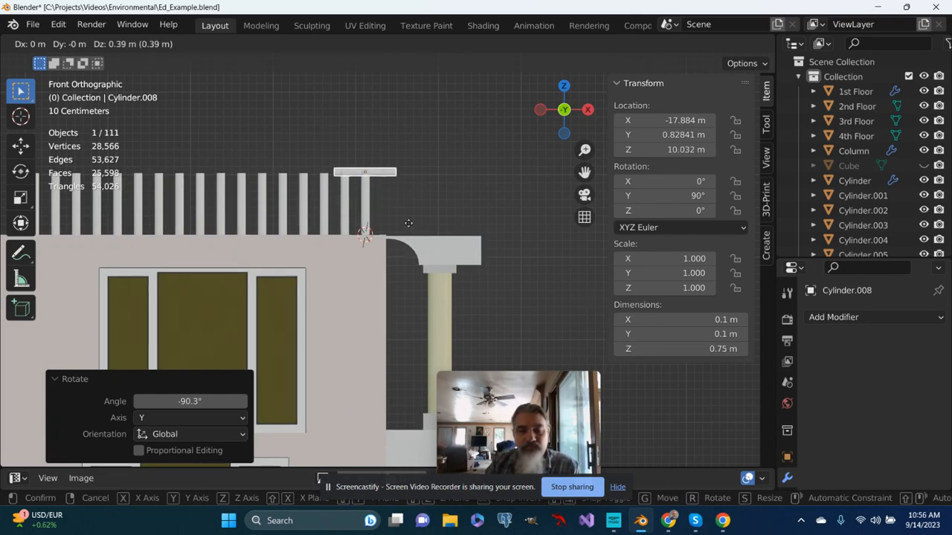
{"action": "left_click", "coordinate": [408, 221]}
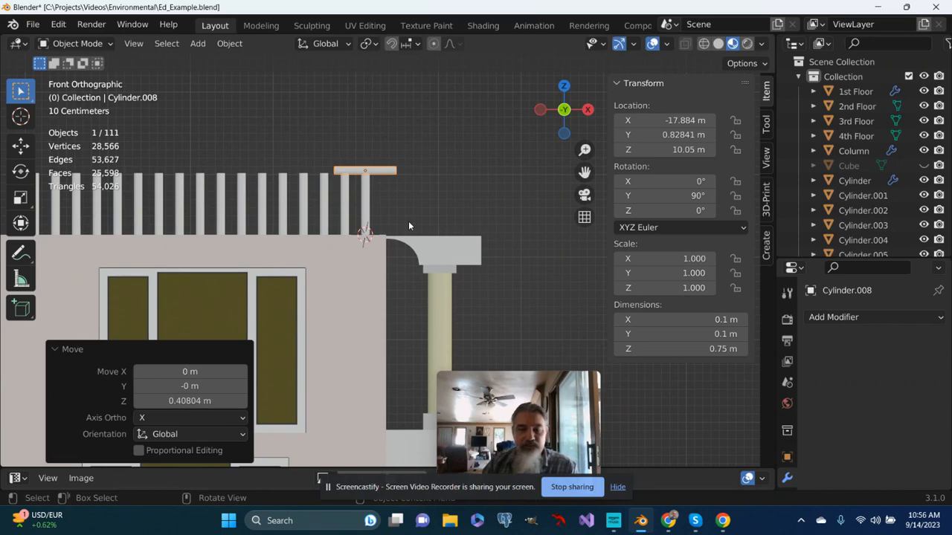
Step: Move the horizontal cylinder about 4.54 m in negative X to the middle of the front railing
{"action": "left_click_drag", "start_coordinate": [583, 173], "coordinate": [791, 174]}
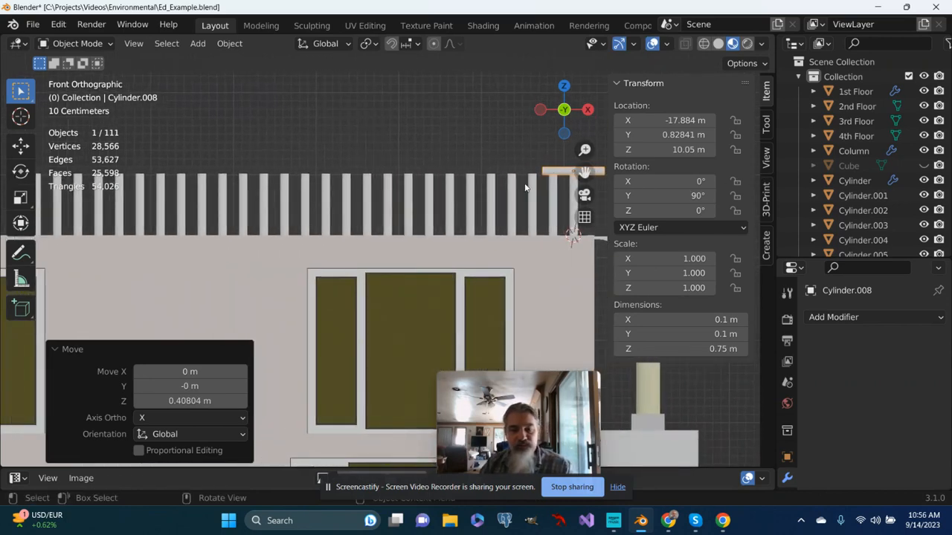
{"action": "scroll", "coordinate": [374, 187], "scroll_direction": "down", "scroll_amount": 4}
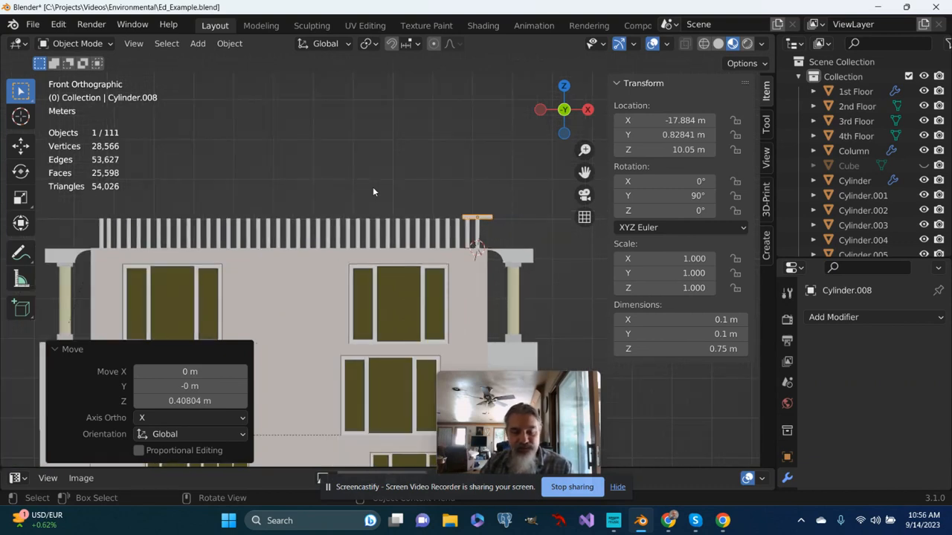
{"action": "key", "text": "g"}
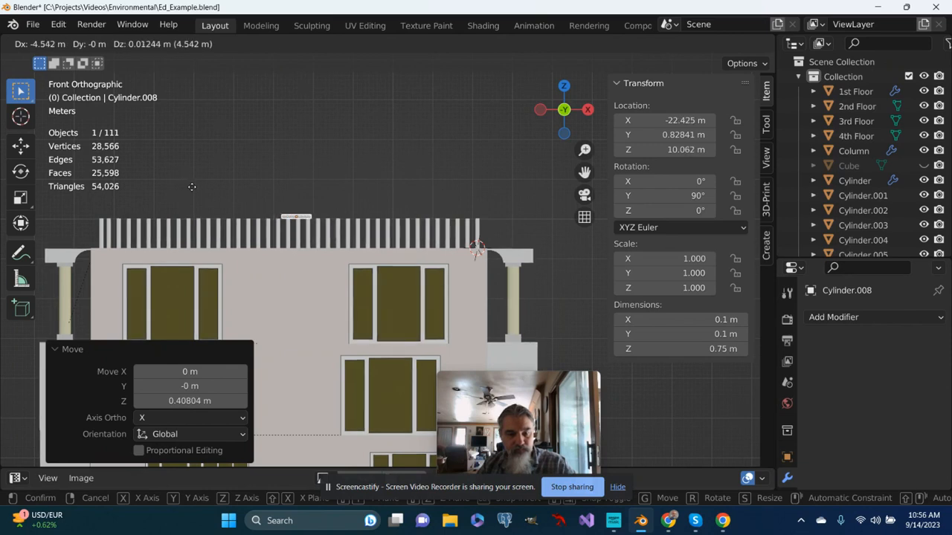
{"action": "left_click", "coordinate": [192, 191]}
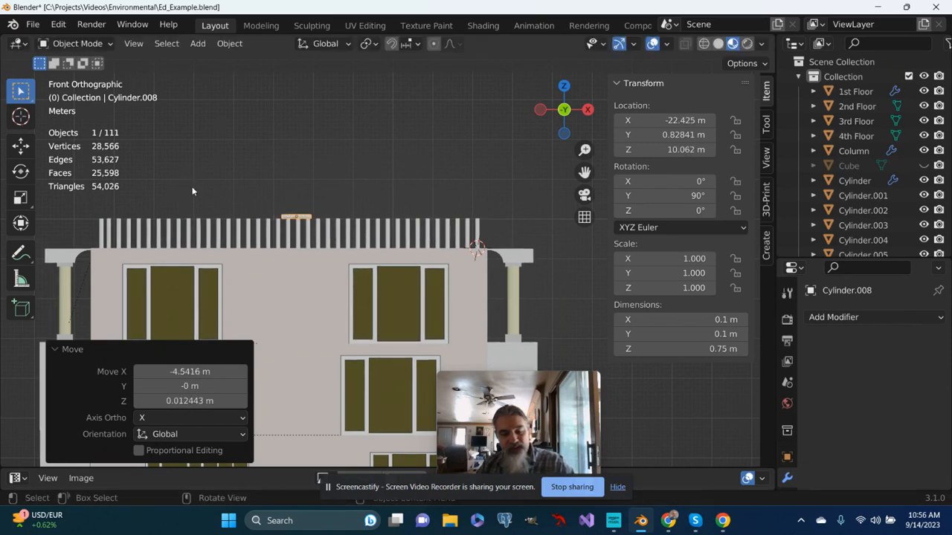
Step: Scale the horizontal cylinder along X by about 12.94 to 9.7 m long, and shift it about 0.16 m in negative X over the posts
{"action": "key", "text": "s"}
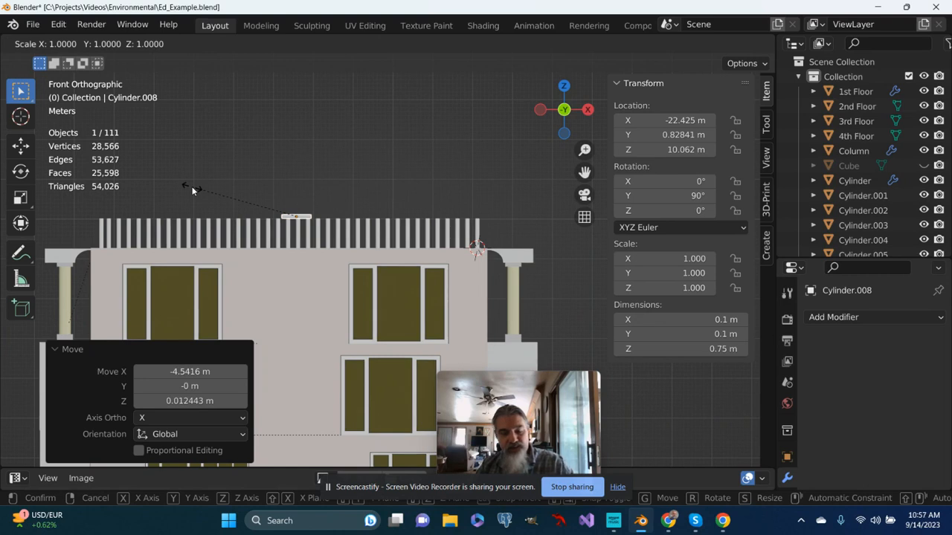
{"action": "key", "text": "x"}
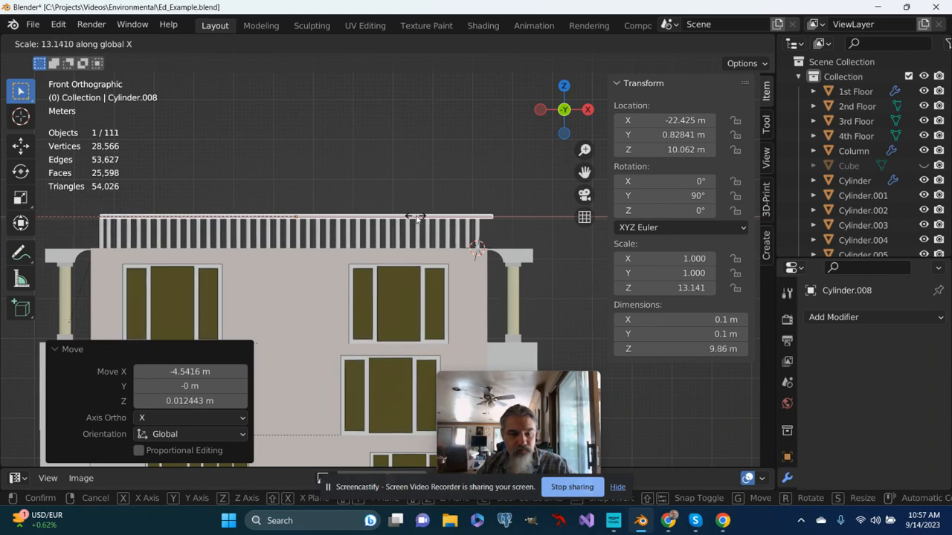
{"action": "left_click", "coordinate": [447, 222]}
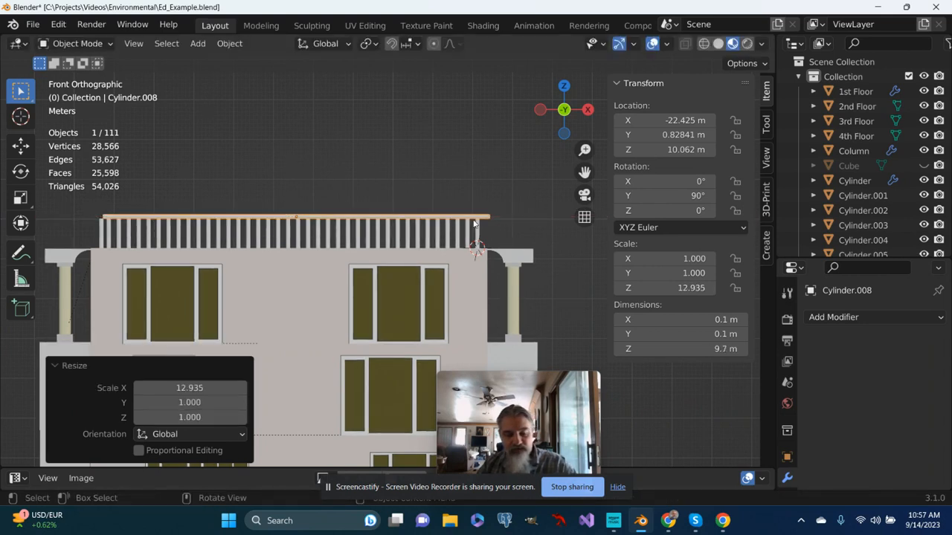
{"action": "left_click_drag", "start_coordinate": [474, 222], "coordinate": [467, 224]}
Step: Move the handrail about 0.16 m in negative Y so it sits directly over the front row of posts
{"action": "middle_click_drag", "start_coordinate": [601, 216], "coordinate": [358, 305]}
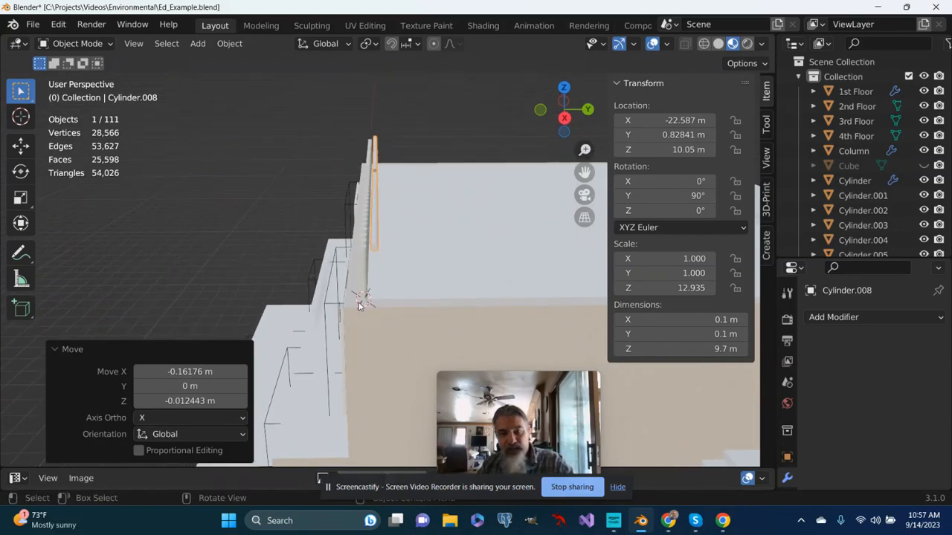
{"action": "key", "text": "g"}
{"action": "key", "text": "y"}
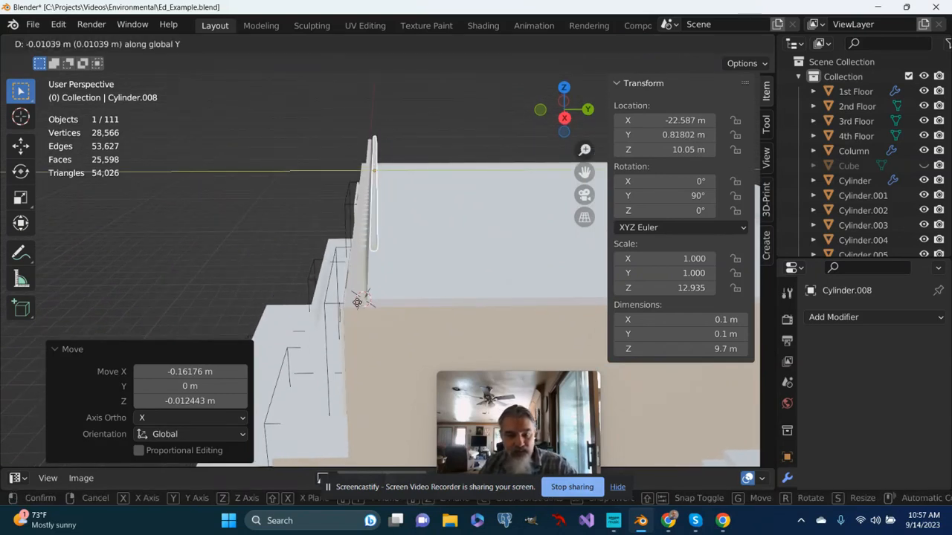
{"action": "left_click", "coordinate": [354, 307]}
Step: Widen the handrail by scaling it along Y by about 1.69, to about 0.17 m across
{"action": "middle_click_drag", "start_coordinate": [418, 303], "coordinate": [423, 260]}
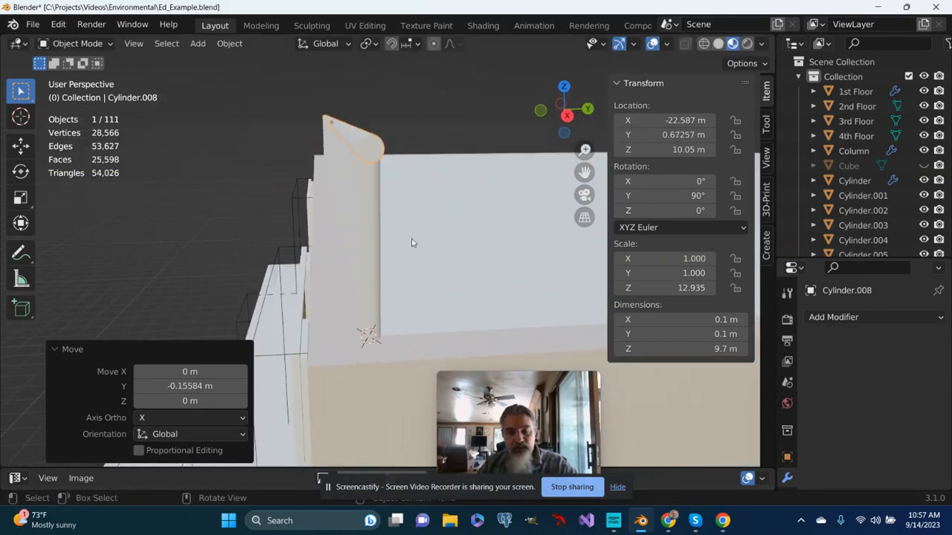
{"action": "middle_click_drag", "start_coordinate": [392, 210], "coordinate": [386, 198]}
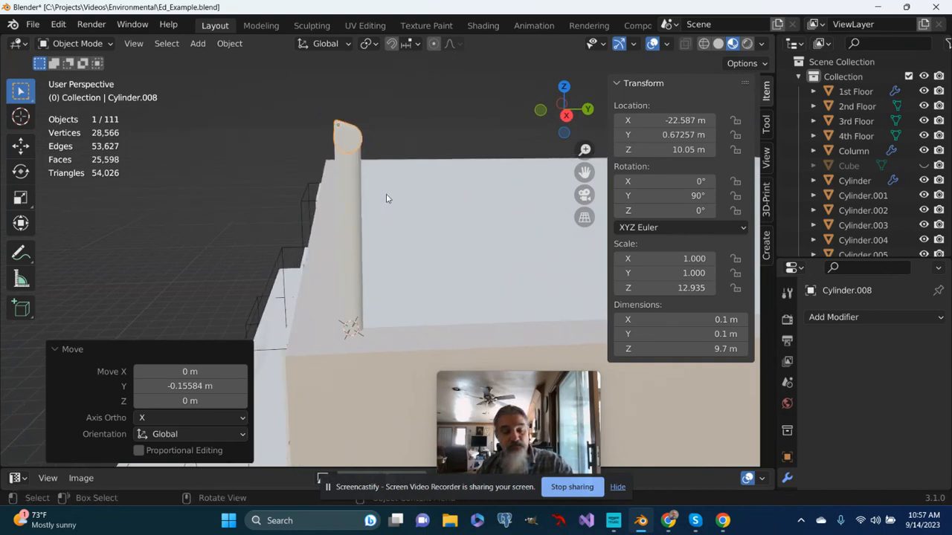
{"action": "key", "text": "s"}
{"action": "key", "text": "y"}
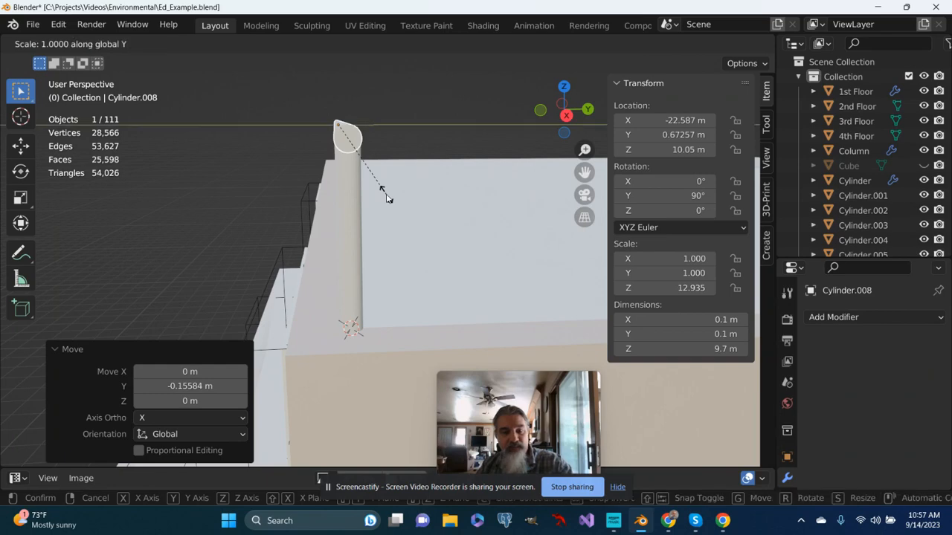
{"action": "left_click", "coordinate": [477, 168]}
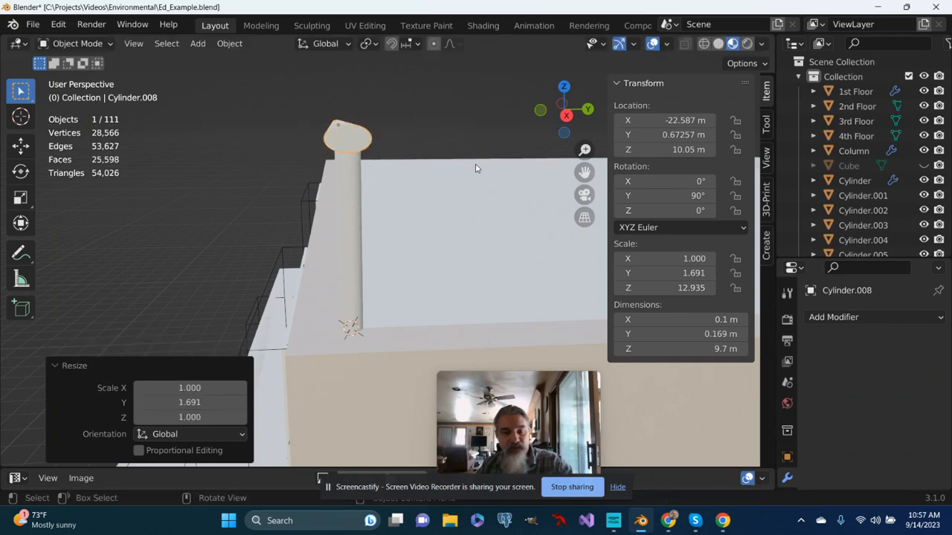
Step: Lower the handrail about 0.06 m along Z onto the tops of the railing posts
{"action": "mouse_move", "coordinate": [416, 173]}
{"action": "middle_mouse_down"}
{"action": "mouse_move", "coordinate": [476, 183]}
{"action": "mouse_move", "coordinate": [404, 179]}
{"action": "middle_mouse_up"}
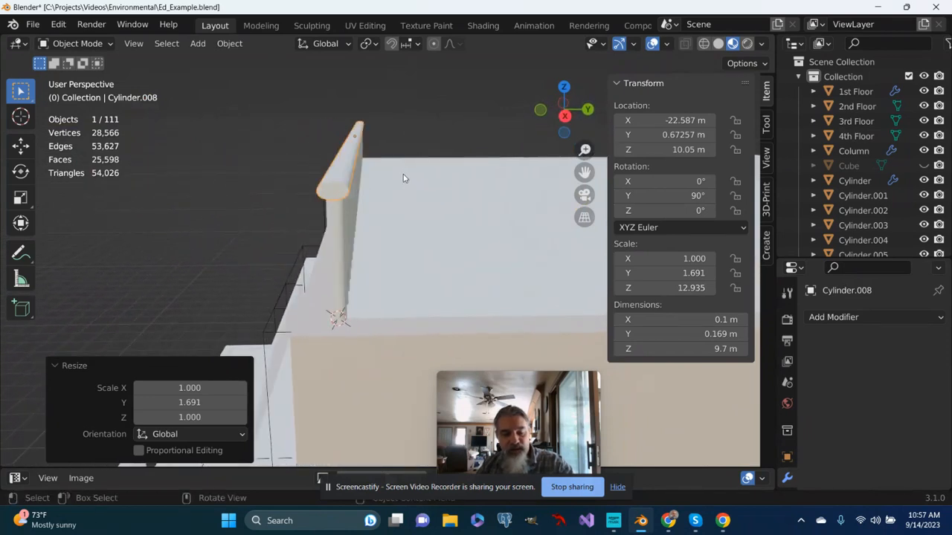
{"action": "key", "text": "g"}
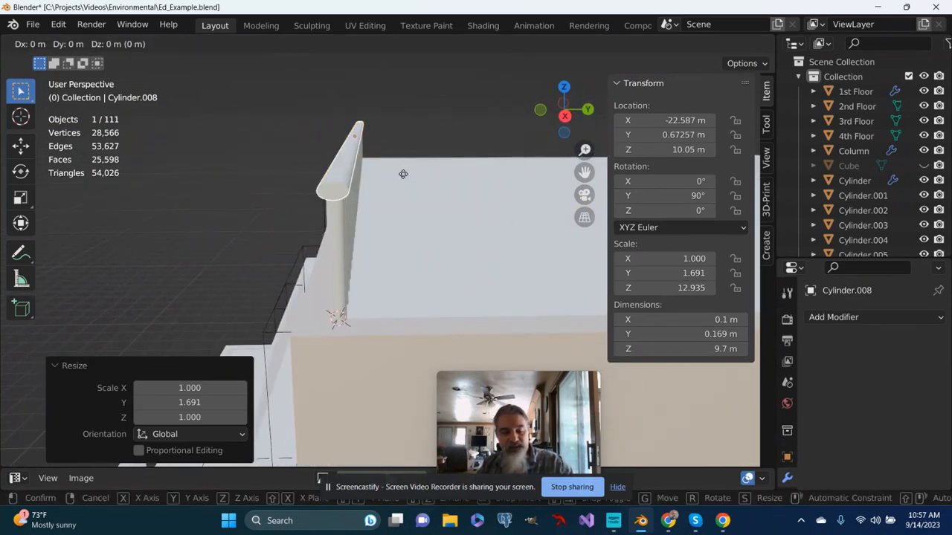
{"action": "key", "text": "z"}
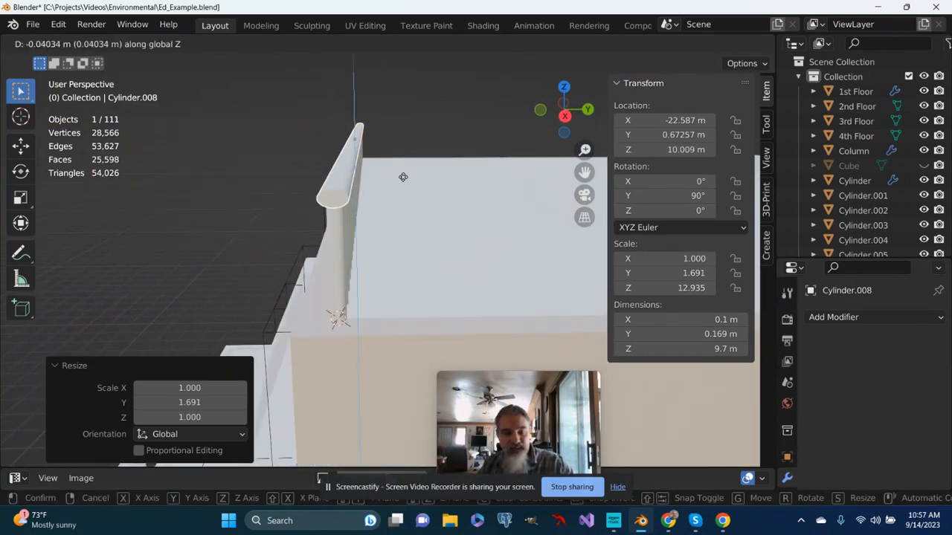
{"action": "left_click", "coordinate": [403, 183]}
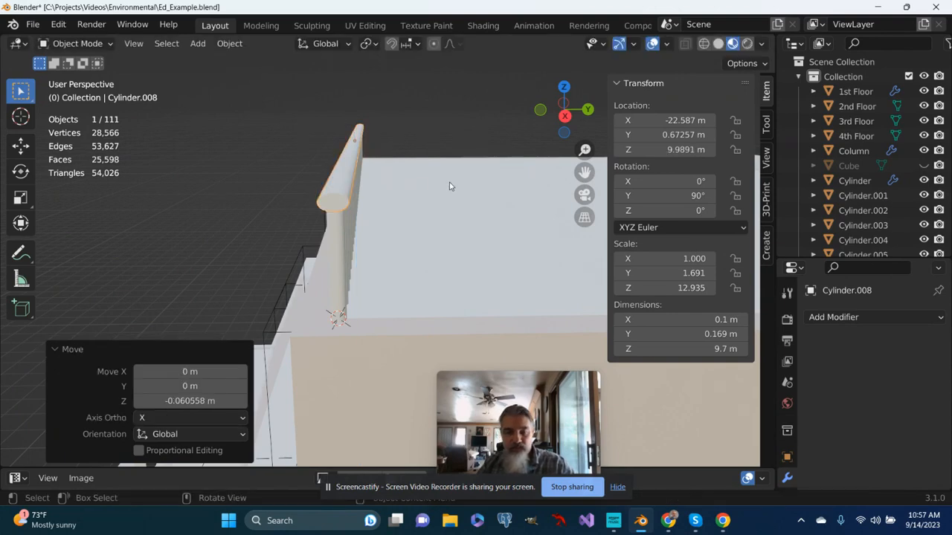
{"action": "middle_click_drag", "start_coordinate": [449, 186], "coordinate": [410, 212]}
{"action": "mouse_move", "coordinate": [532, 419]}
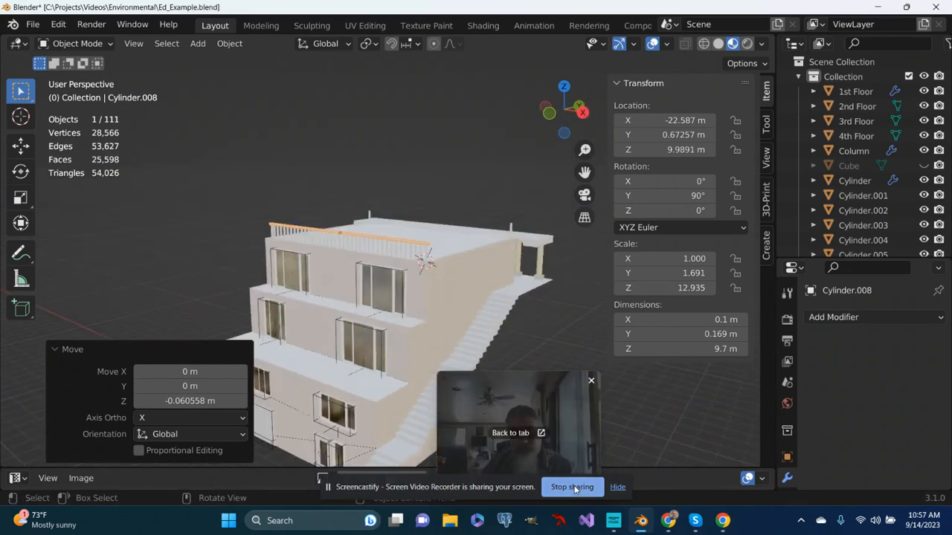